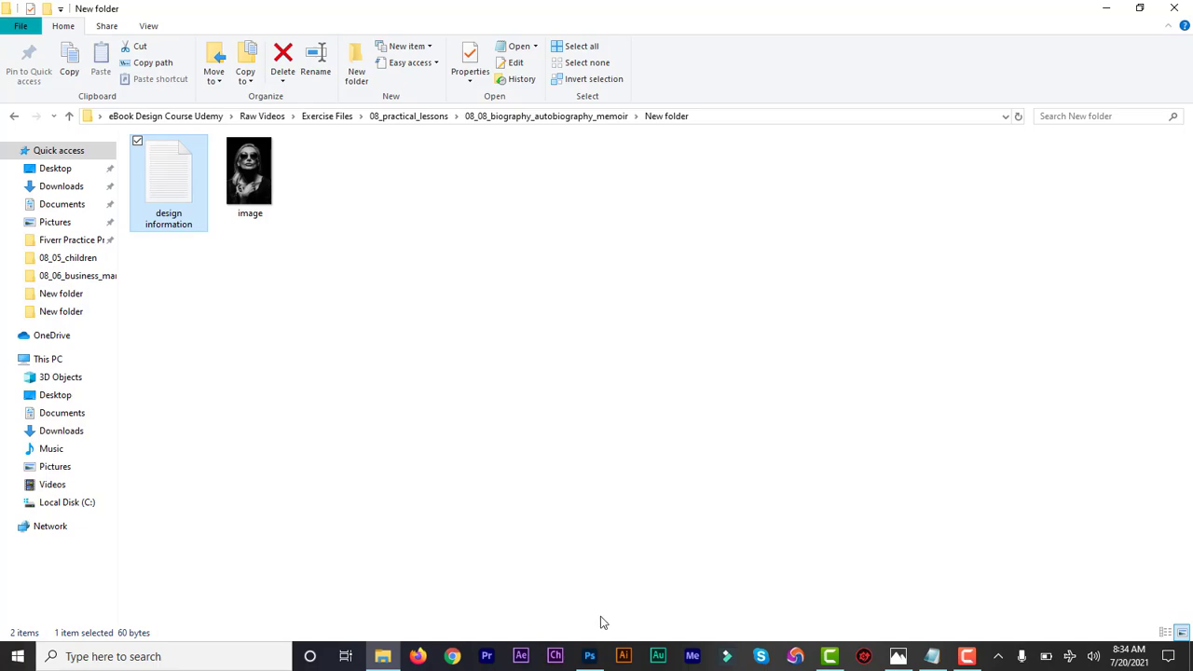
# Switch to Photoshop, create a 1563 x 2500 px CMYK document at 300 ppi with a white background, and hide the rulers.
pyautogui.click(589, 654)
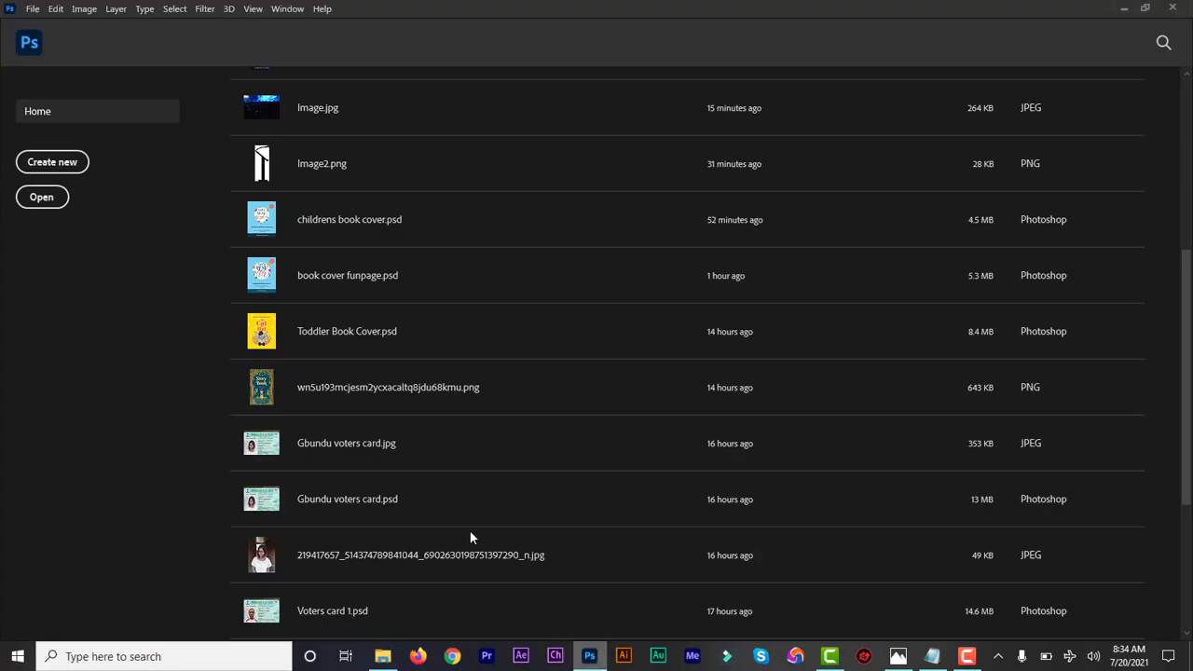
pyautogui.click(64, 166)
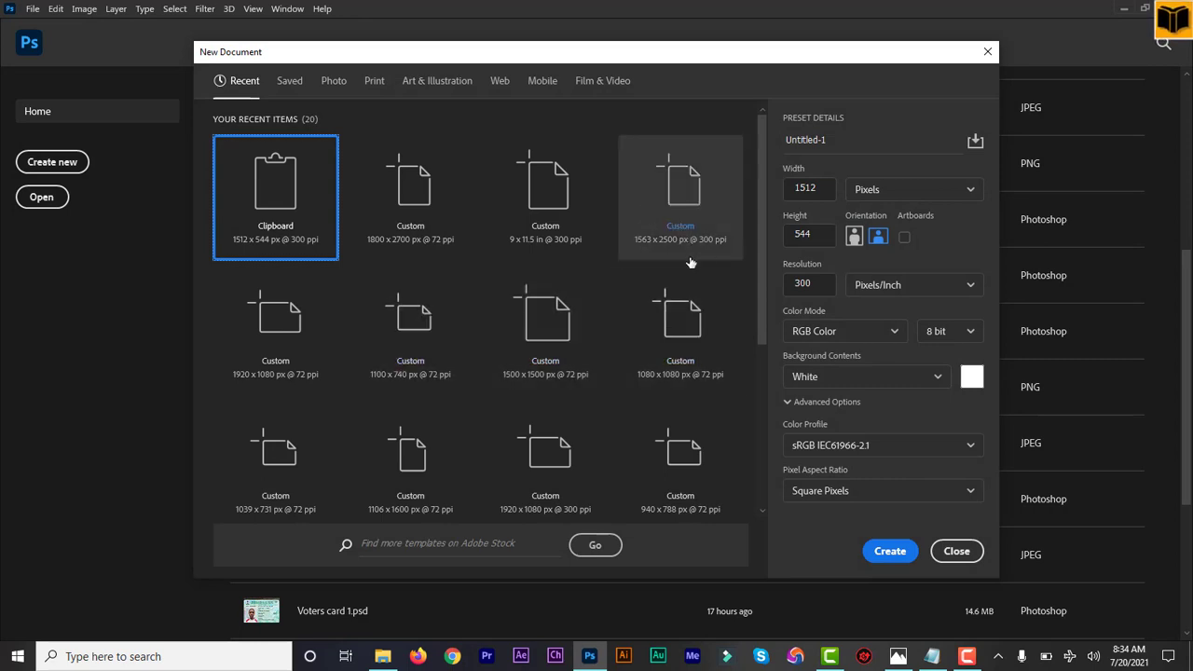
pyautogui.click(684, 216)
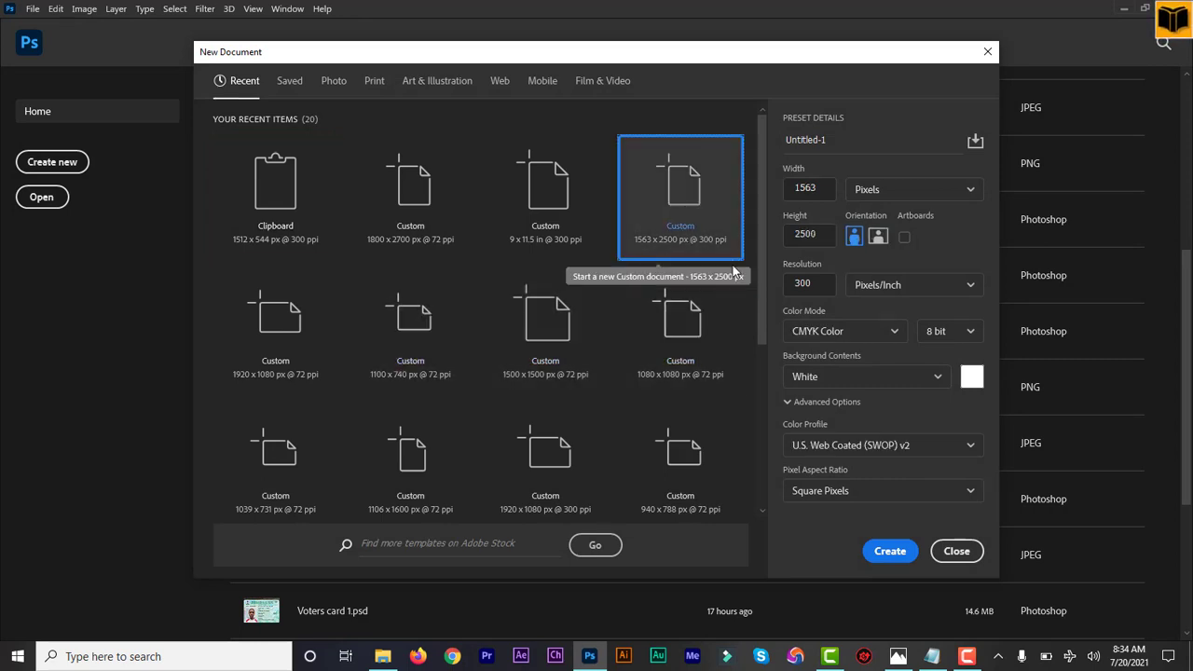
pyautogui.click(890, 552)
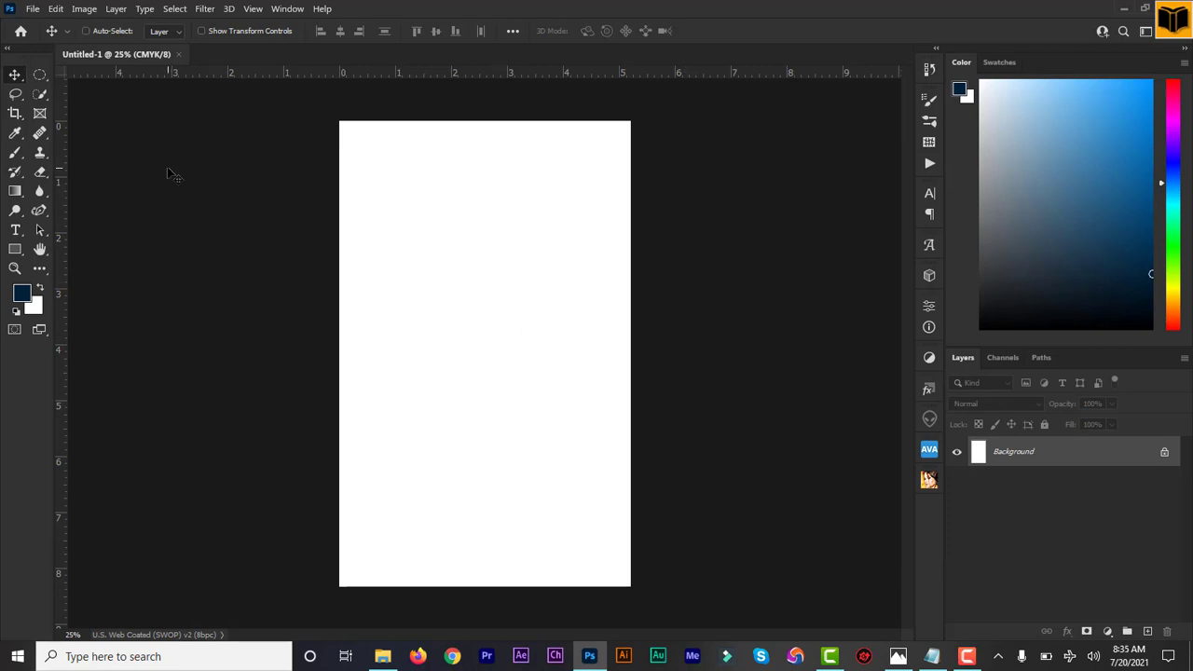
pyautogui.hotkey('ctrl', 'r')
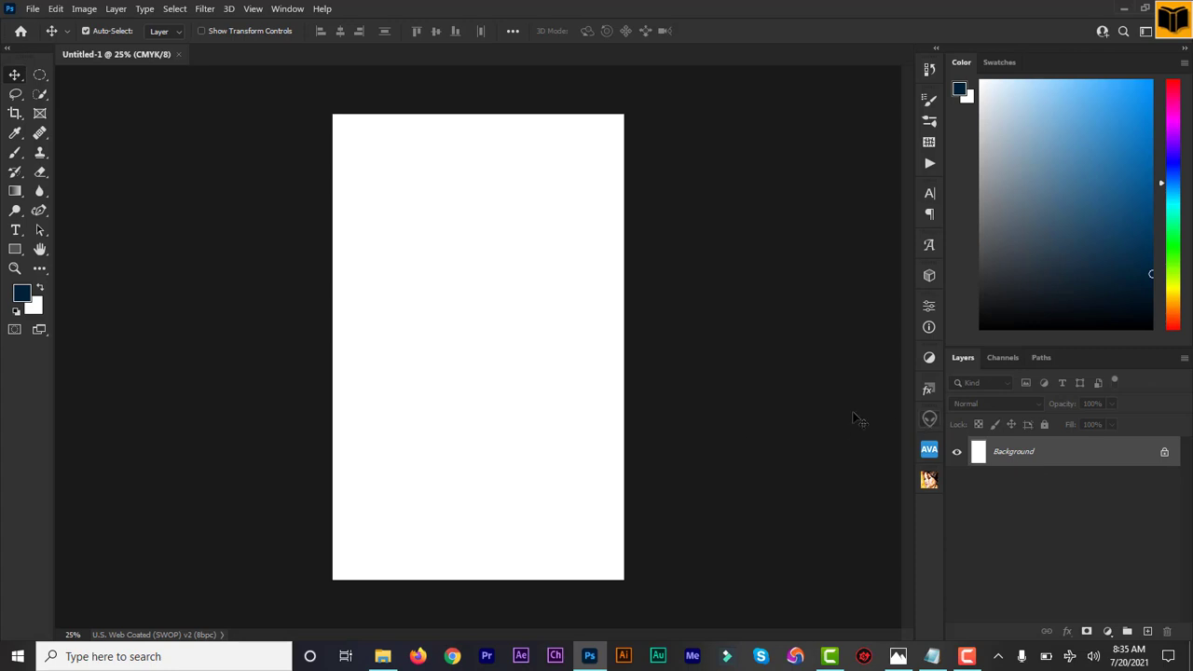
# Open the portrait file image from the project folder in Photoshop and bring it into the blank cover document as a centred layer.
pyautogui.click(384, 658)
pyautogui.rightClick(246, 197)
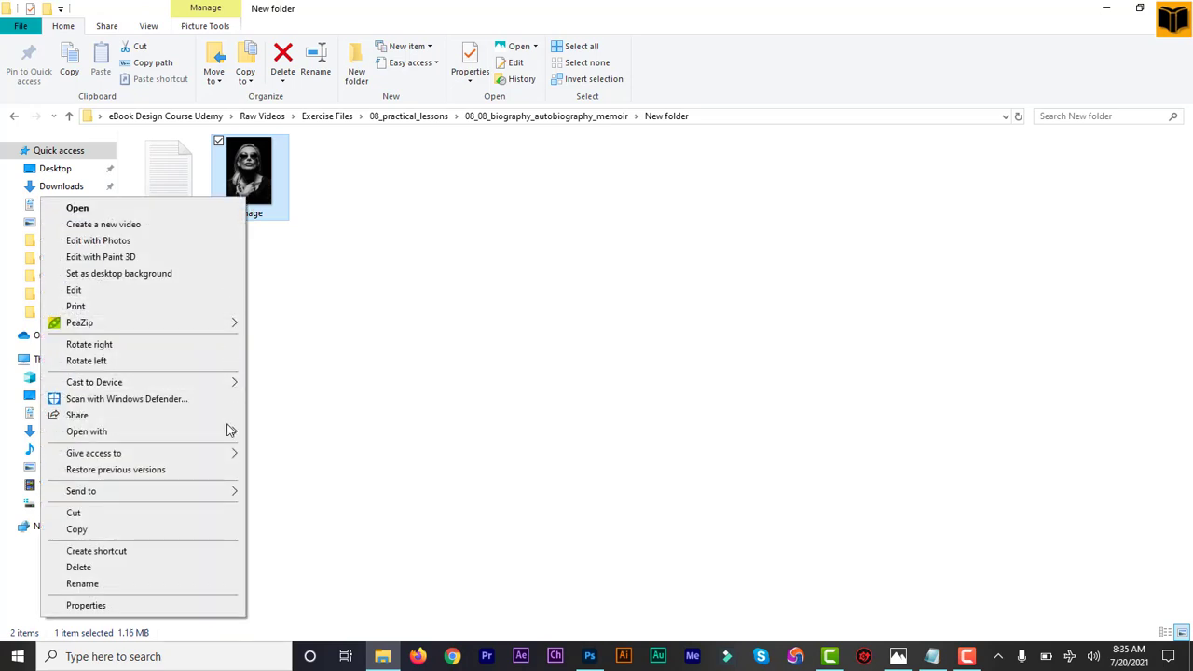
pyautogui.moveTo(229, 434)
pyautogui.click(298, 449)
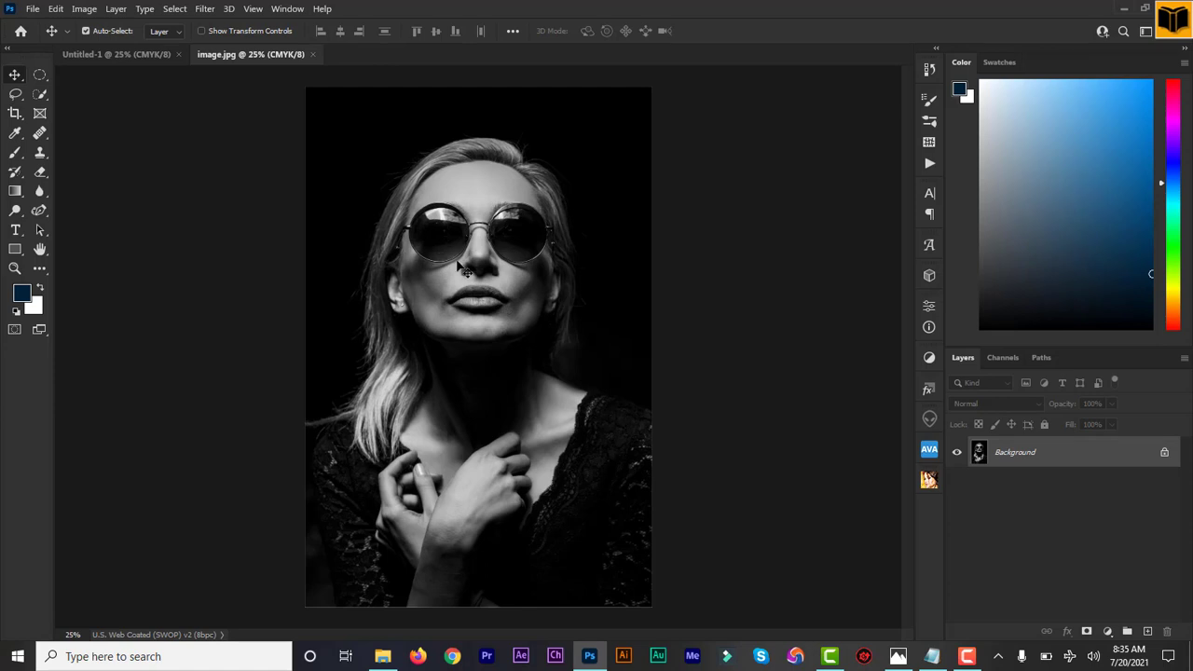
pyautogui.moveTo(462, 270)
pyautogui.mouseDown()
pyautogui.moveTo(121, 54)
pyautogui.moveTo(447, 270)
pyautogui.mouseUp()
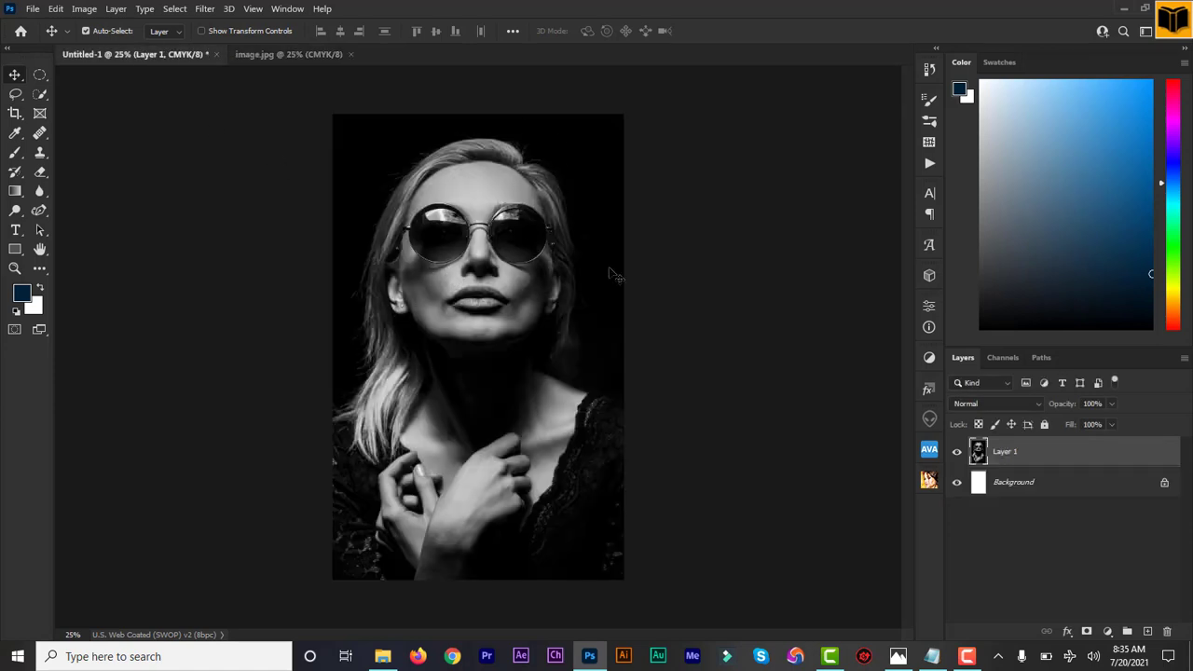
# Scale the portrait layer proportionally about its centre to about 90% so it just covers the canvas.
pyautogui.hotkey('ctrl', 't')
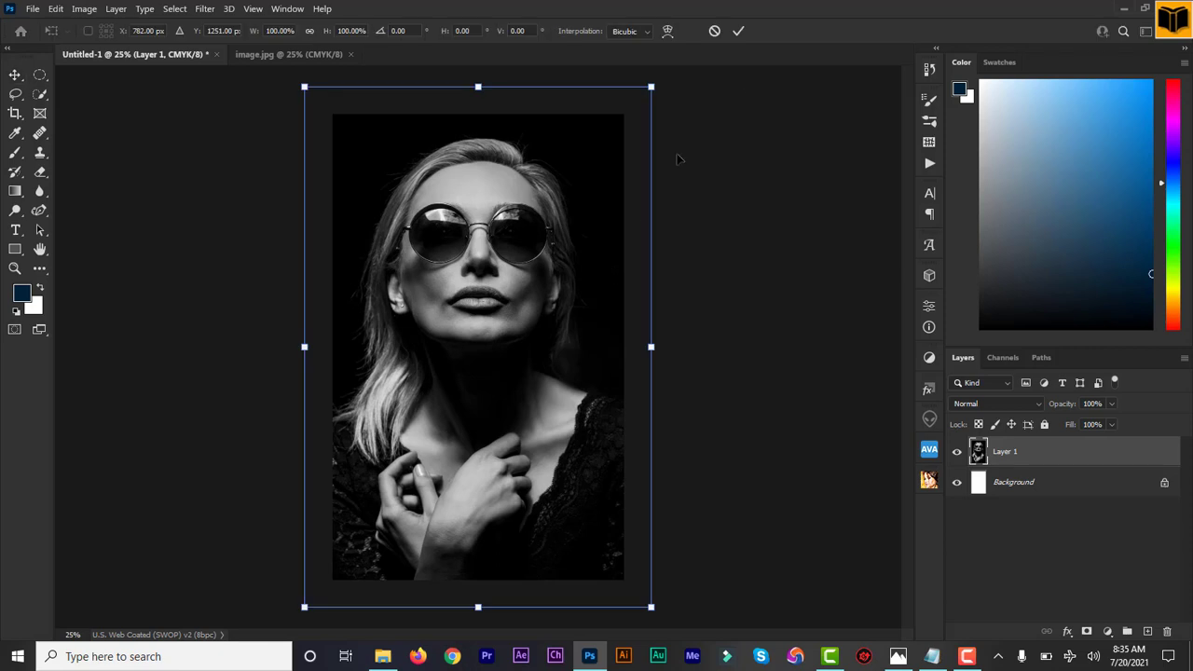
pyautogui.click(737, 32)
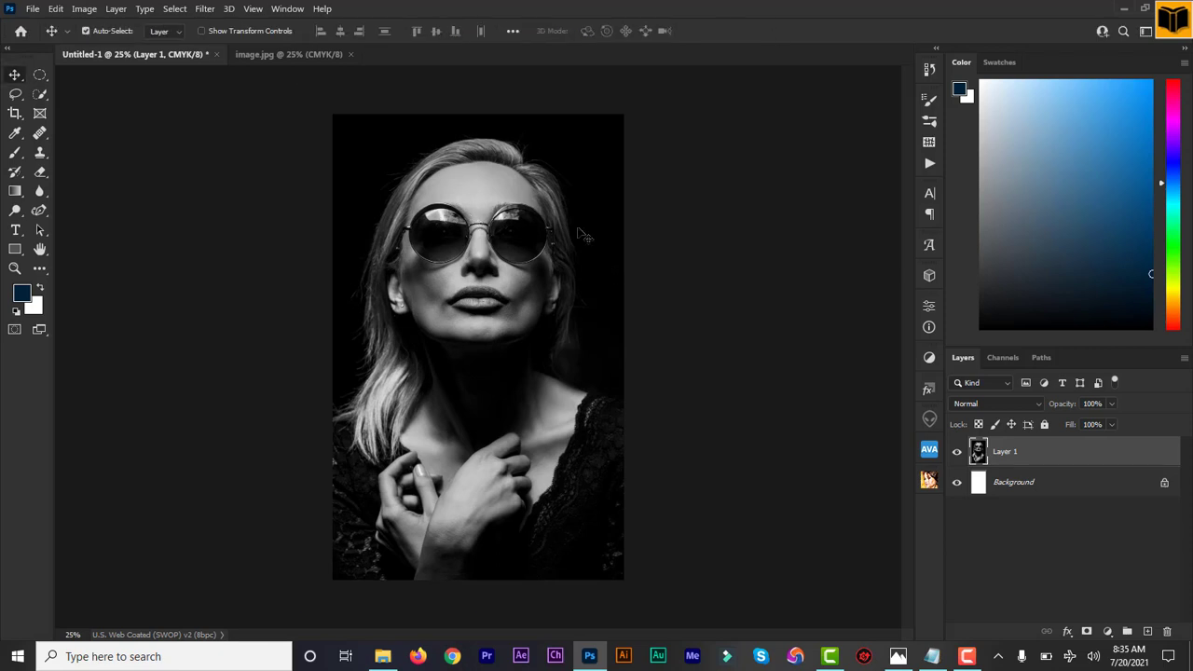
pyautogui.hotkey('ctrl', 't')
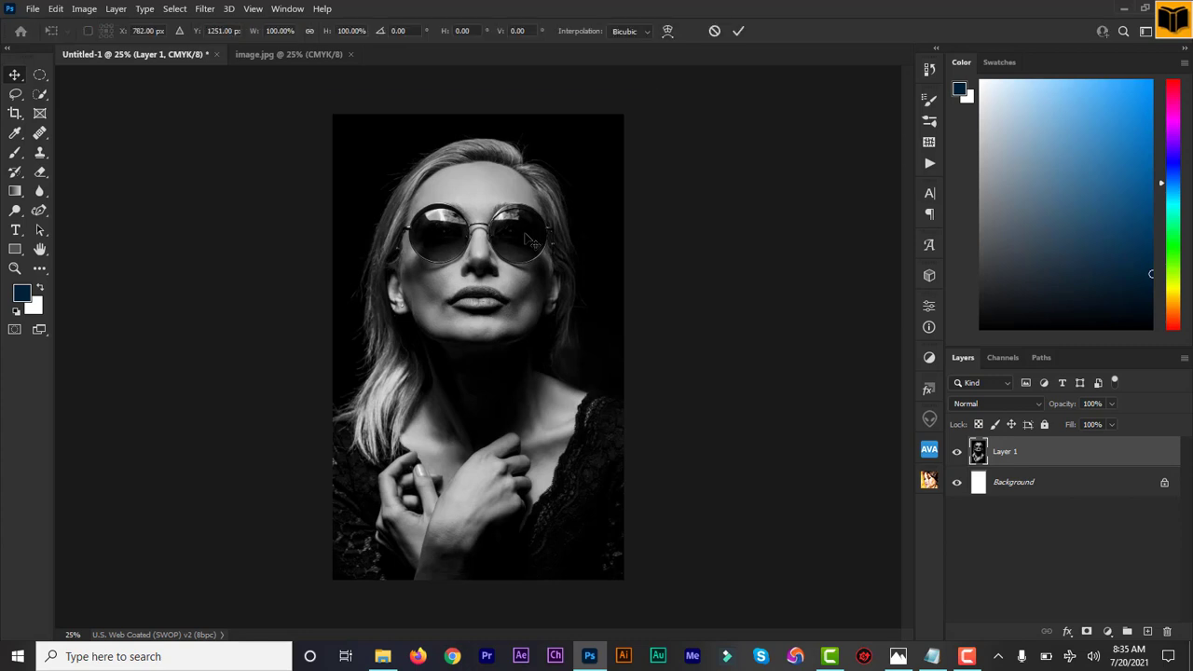
pyautogui.moveTo(651, 347); pyautogui.dragTo(638, 346)
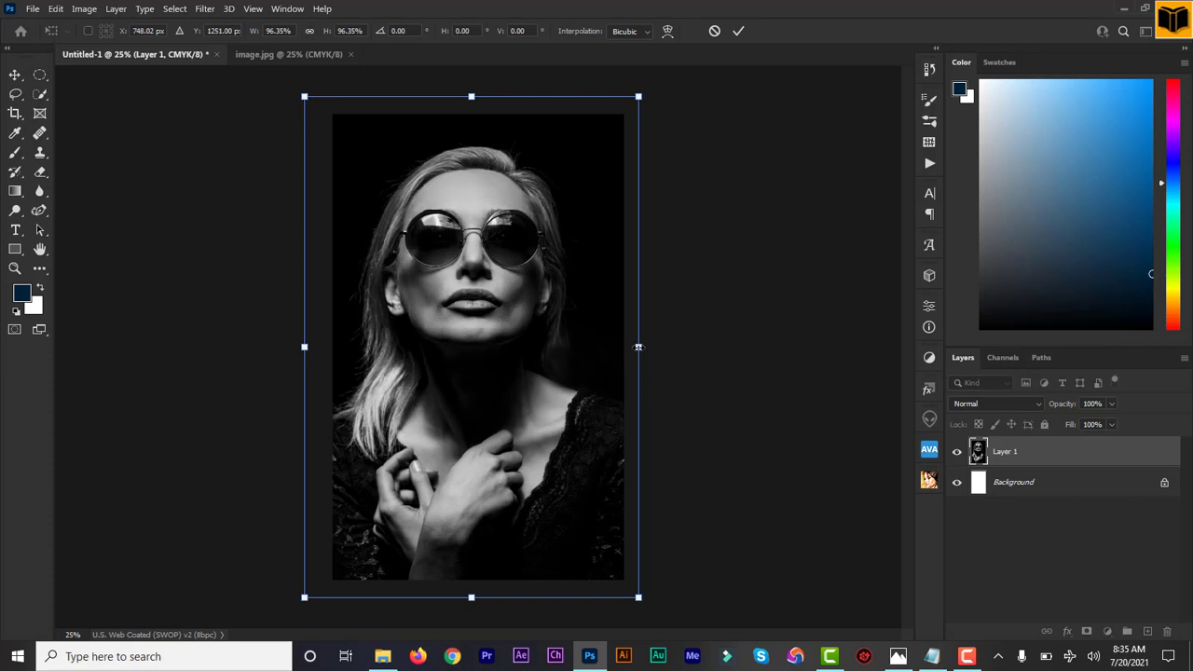
pyautogui.hotkey('ctrl', 'z')
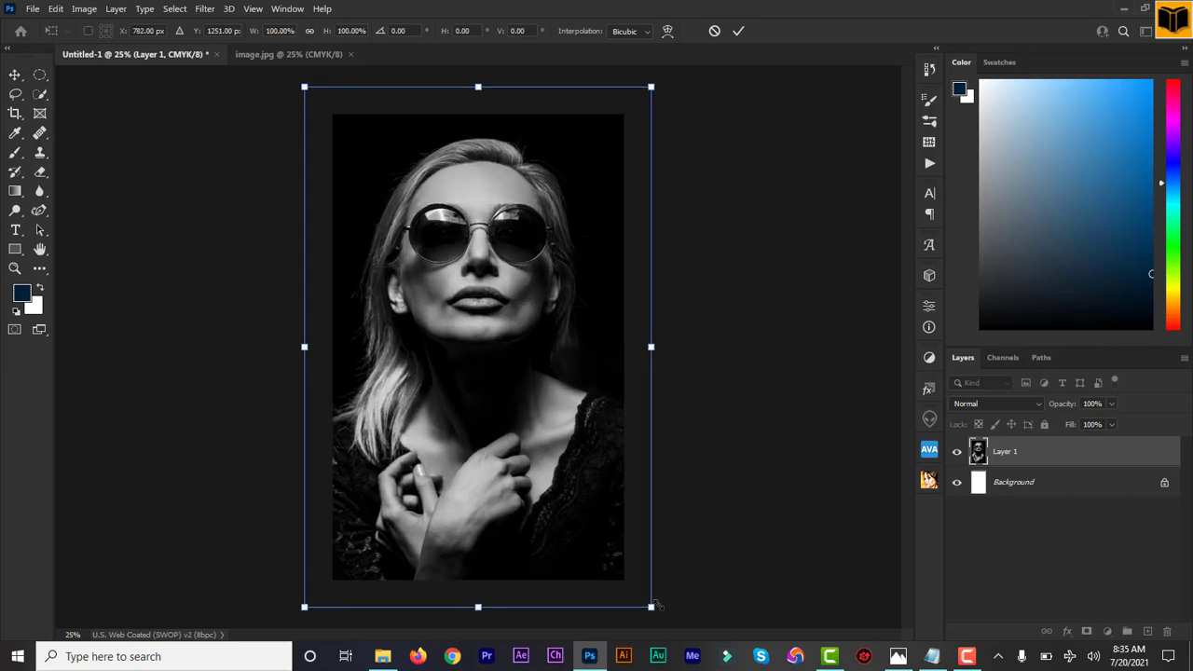
pyautogui.moveTo(652, 606); pyautogui.dragTo(626, 589)
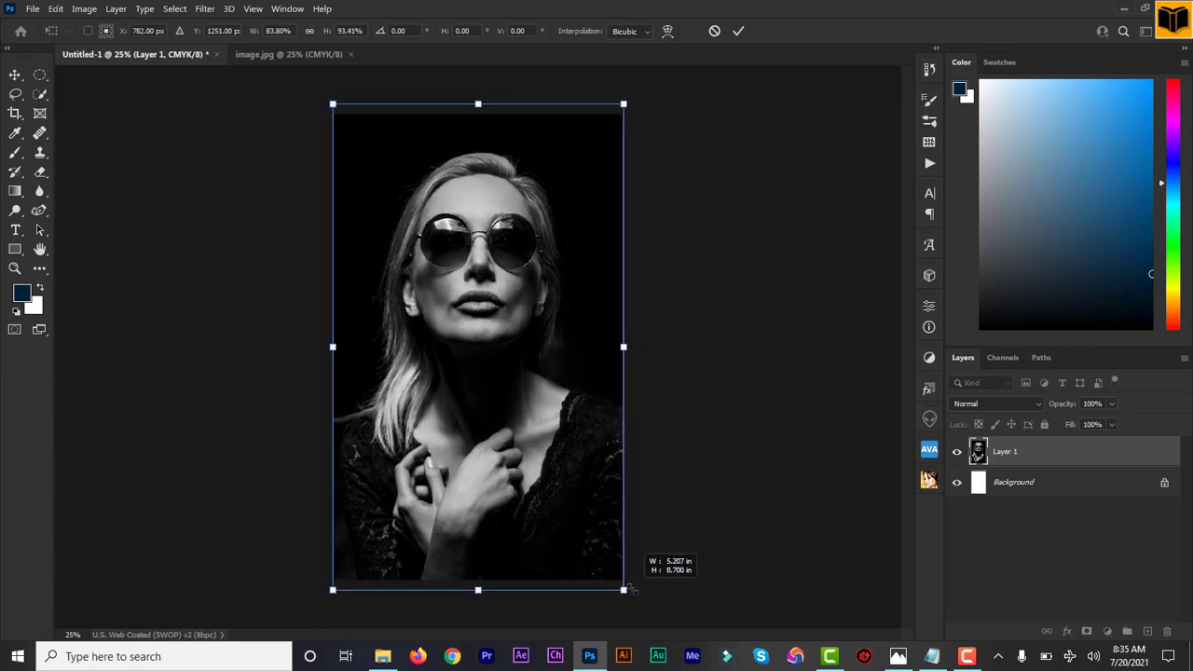
pyautogui.moveTo(631, 590); pyautogui.dragTo(633, 582)
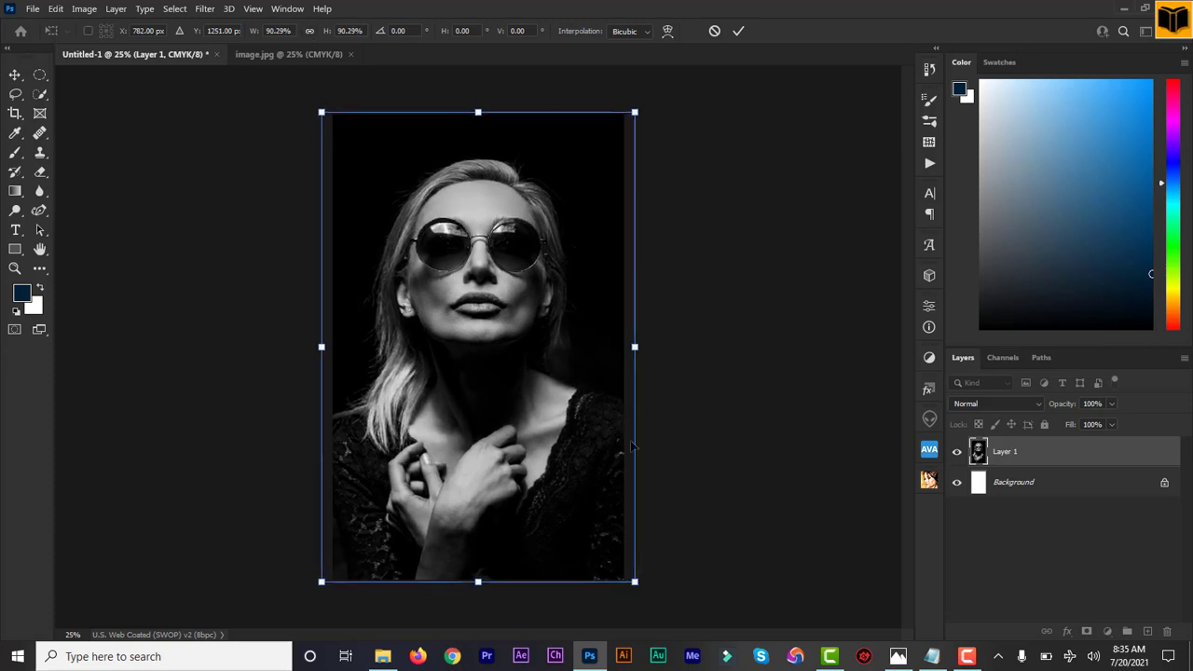
pyautogui.click(741, 30)
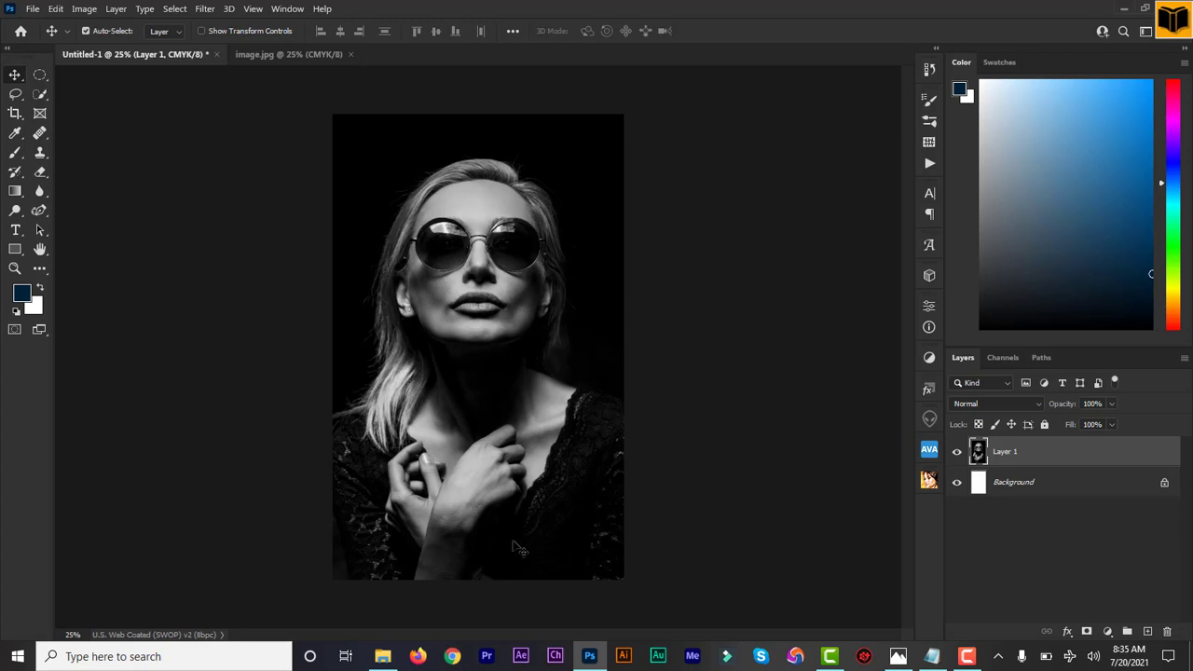
# Copy "A New York Times bestseller" from the design information notes and place it as a text line above the woman's head.
pyautogui.click(16, 230)
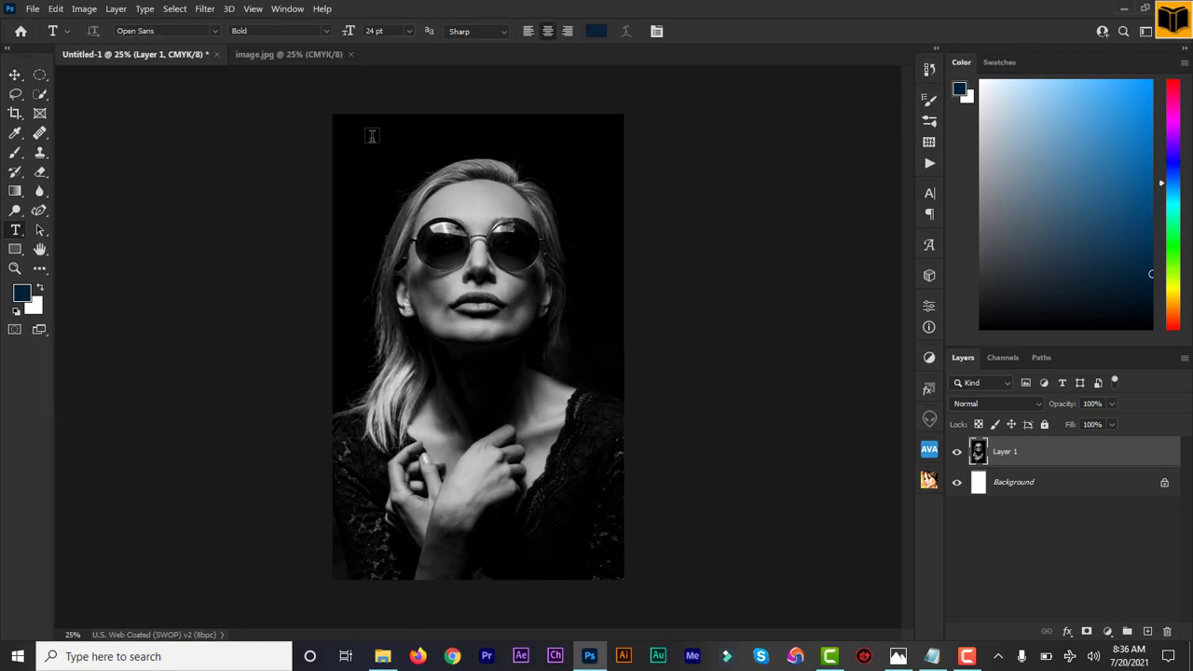
pyautogui.click(932, 656)
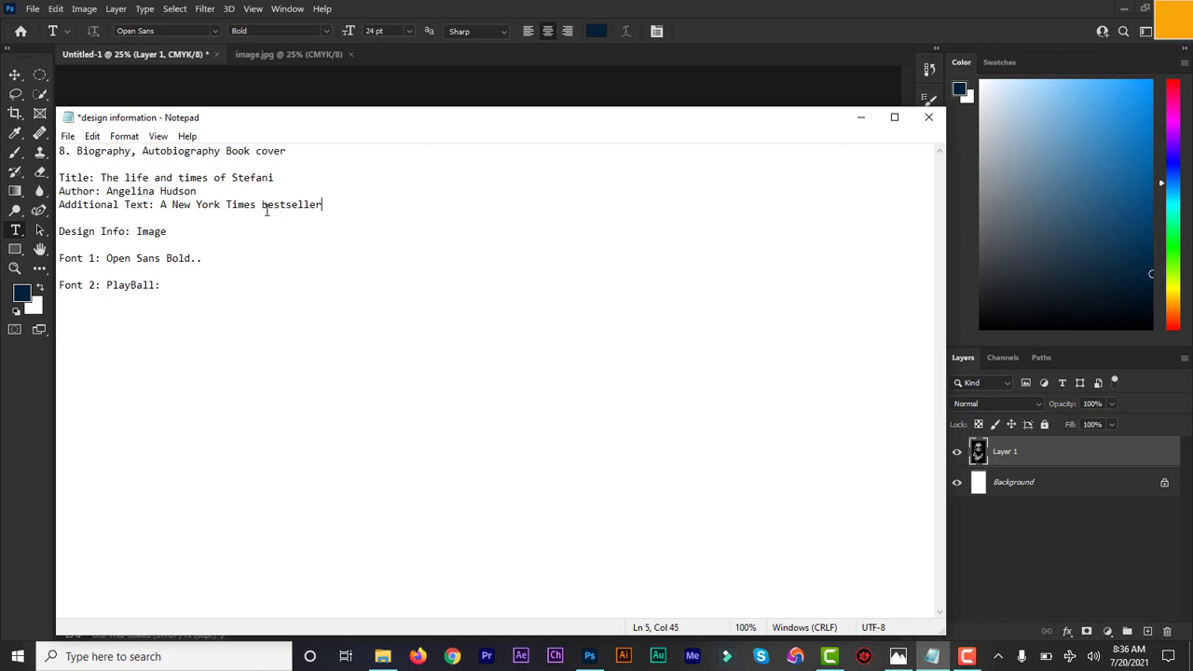
pyautogui.keyDown('shift'); pyautogui.click(158, 205); pyautogui.keyUp('shift')
pyautogui.hotkey('ctrl', 'c')
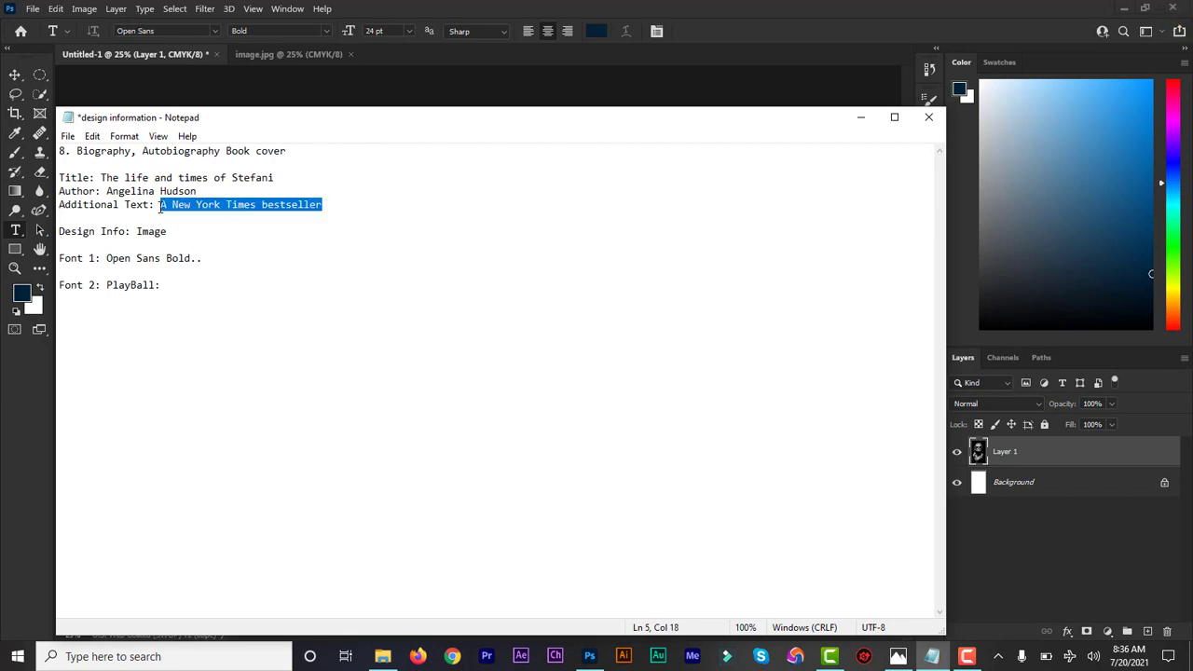
pyautogui.click(858, 121)
pyautogui.click(377, 137)
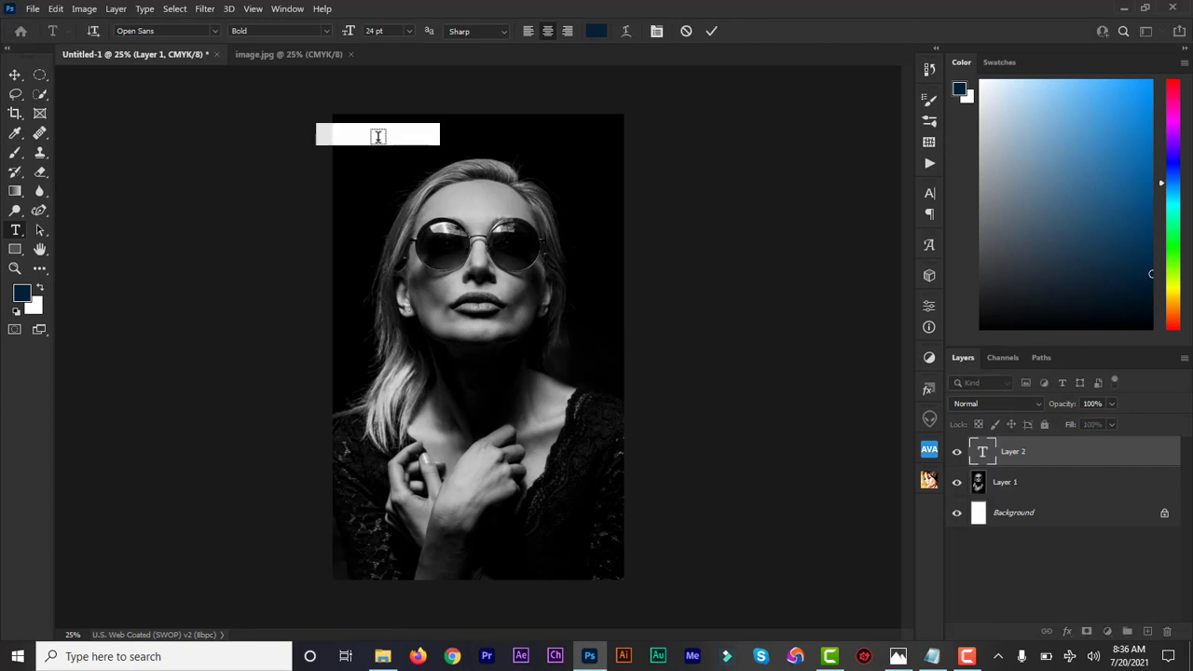
pyautogui.hotkey('ctrl', 'v')
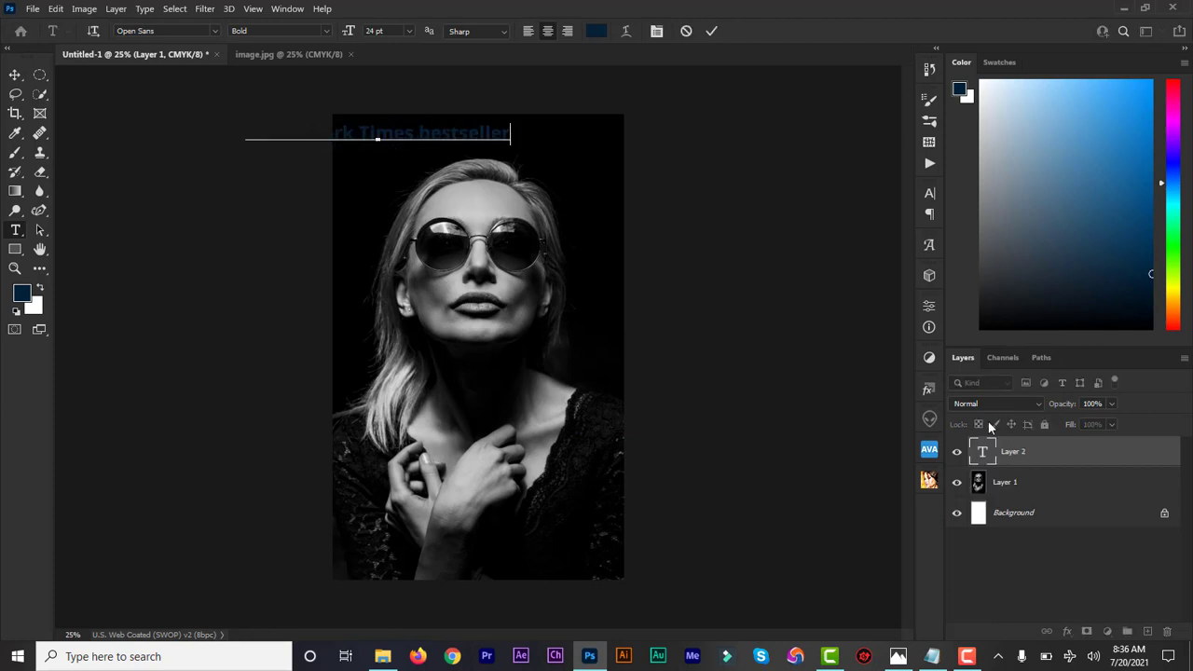
# Recolour the bestseller text white and change its font style to Open Sans Regular.
pyautogui.doubleClick(984, 454)
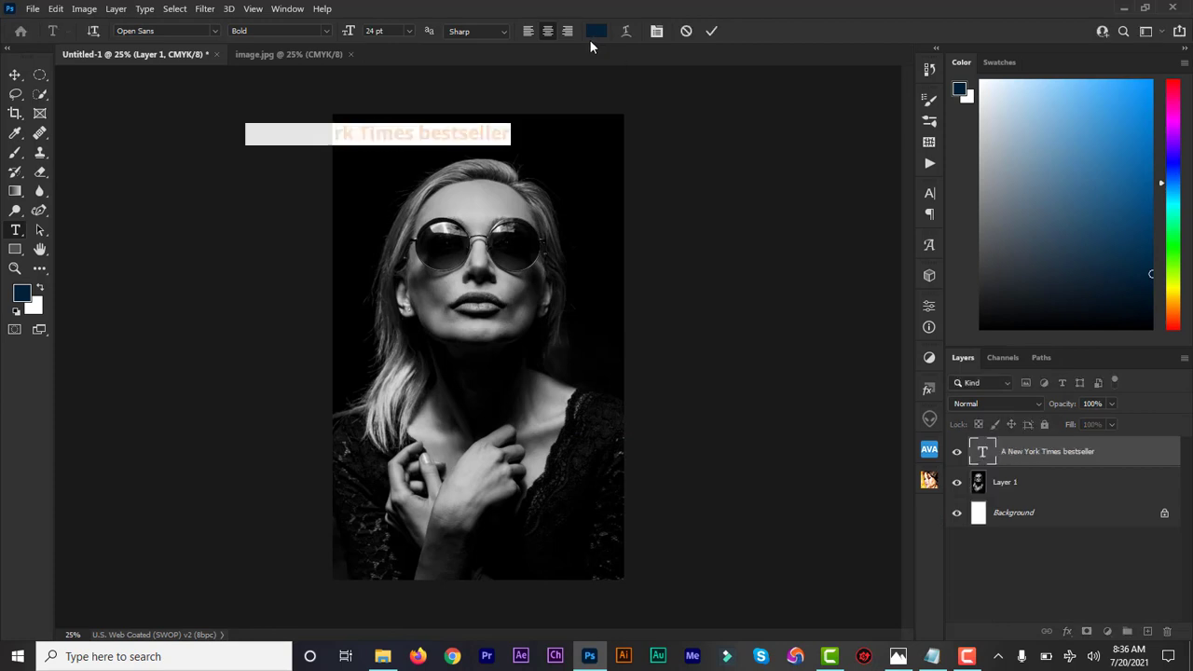
pyautogui.click(596, 31)
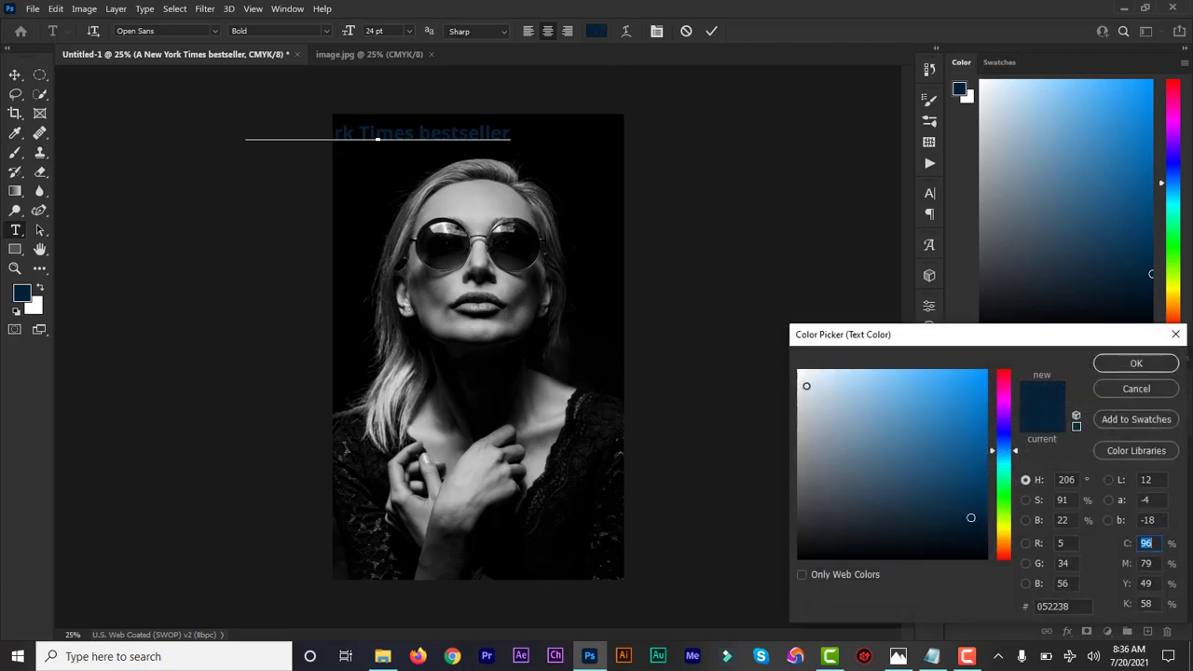
pyautogui.click(799, 372)
pyautogui.click(1115, 367)
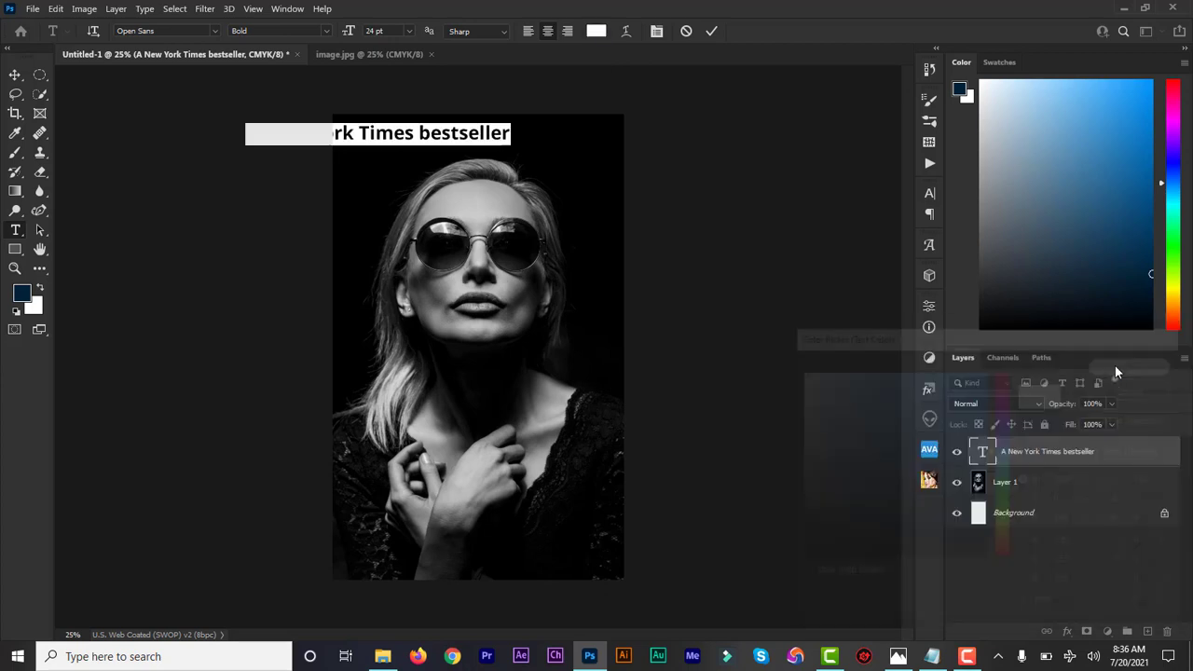
pyautogui.click(326, 31)
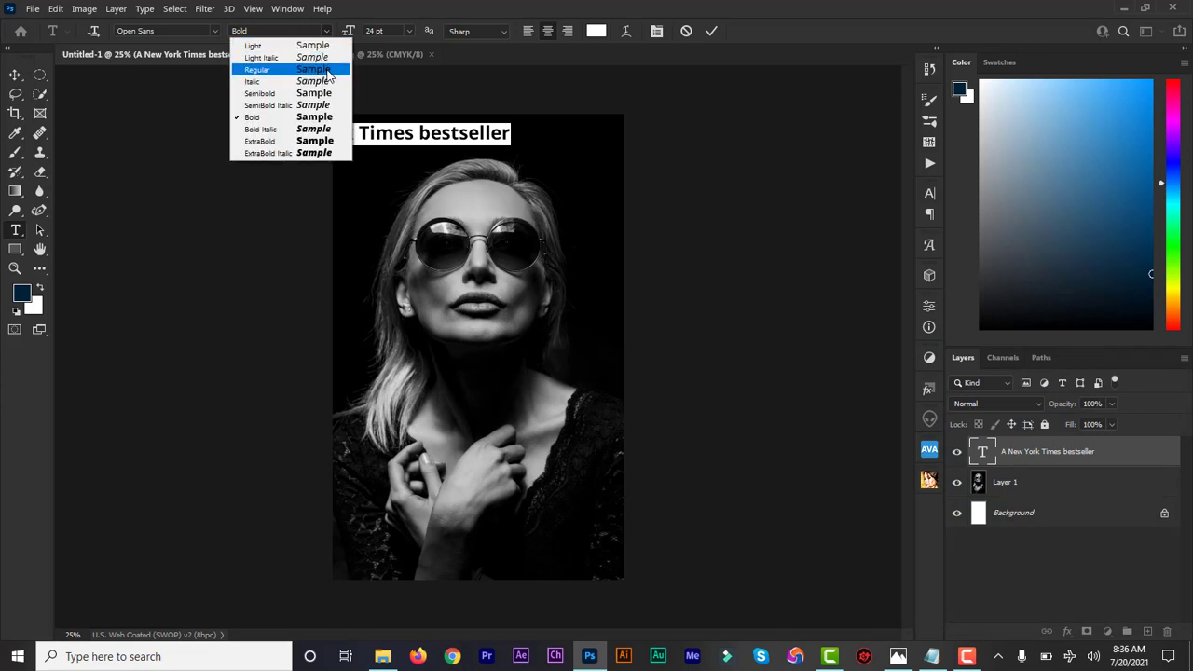
pyautogui.click(326, 69)
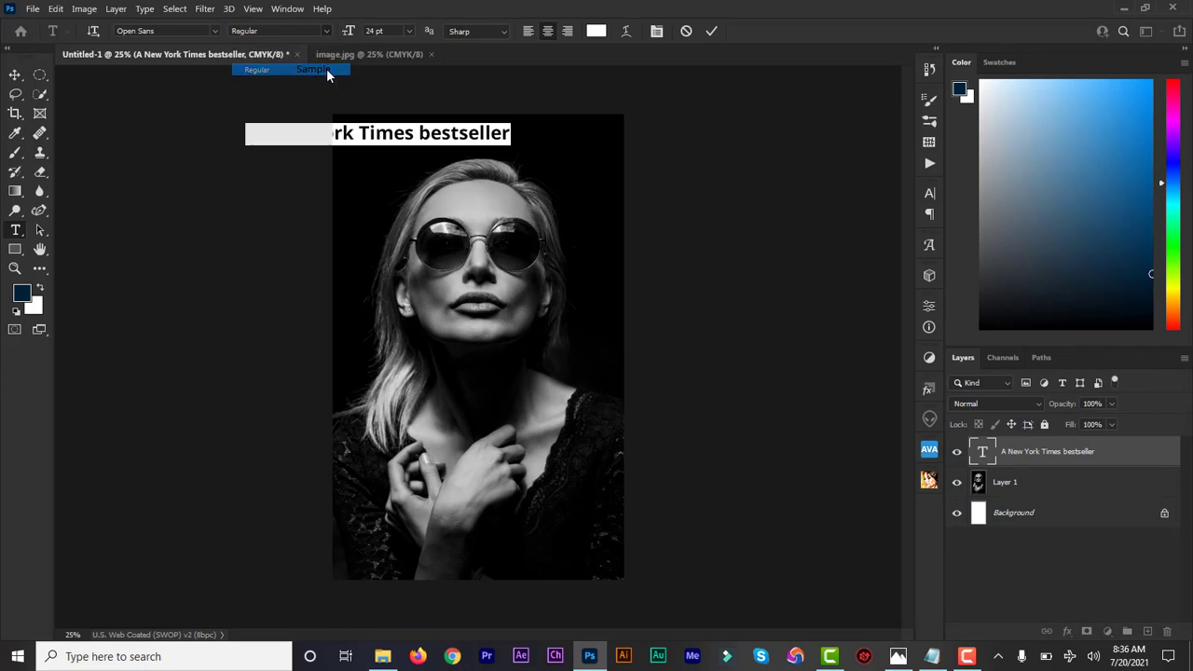
# Format the bestseller text in all caps at 14 pt with tracking of 200.
pyautogui.click(929, 193)
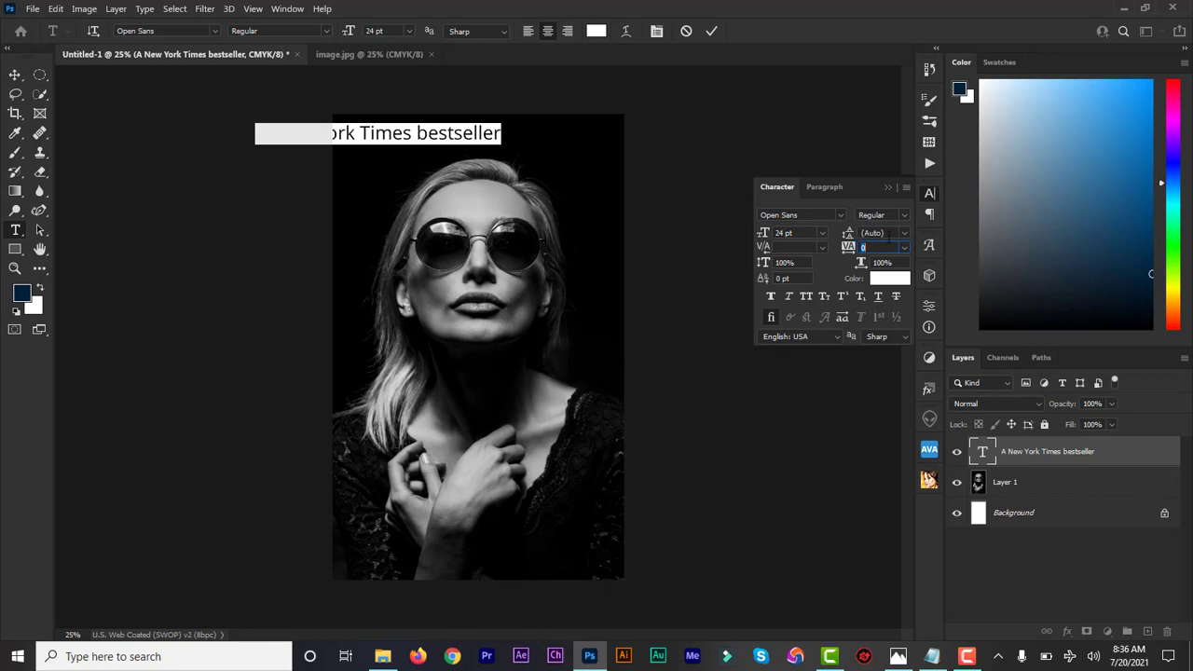
pyautogui.click(805, 295)
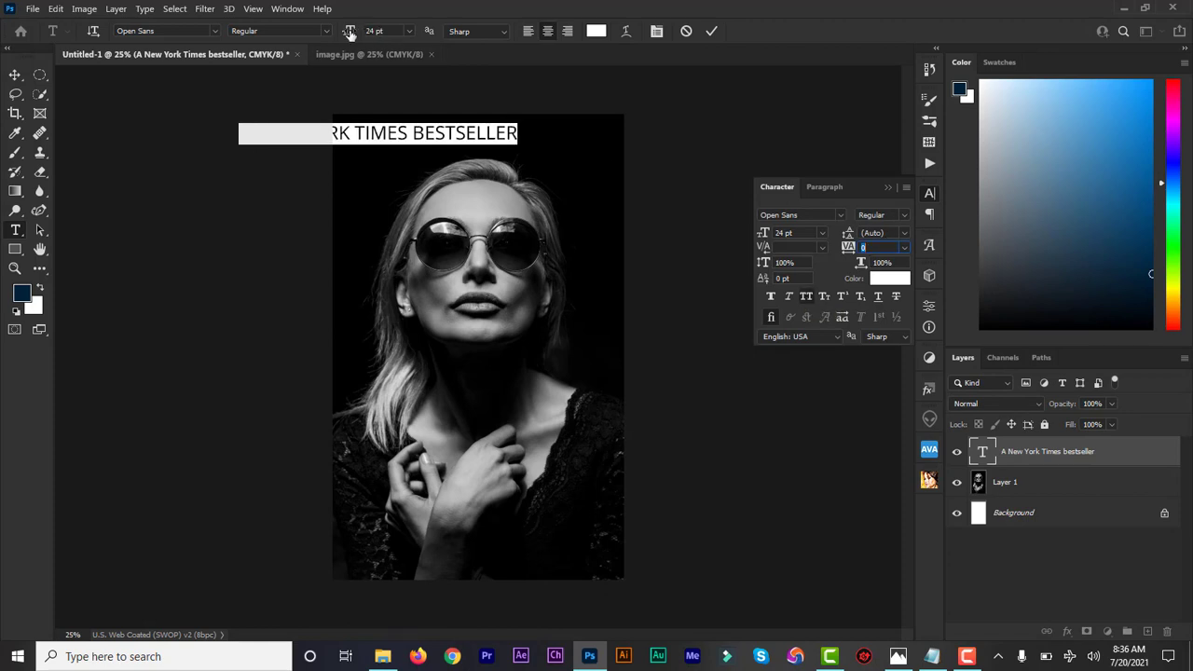
pyautogui.moveTo(355, 33); pyautogui.dragTo(345, 34)
pyautogui.press('Tab')
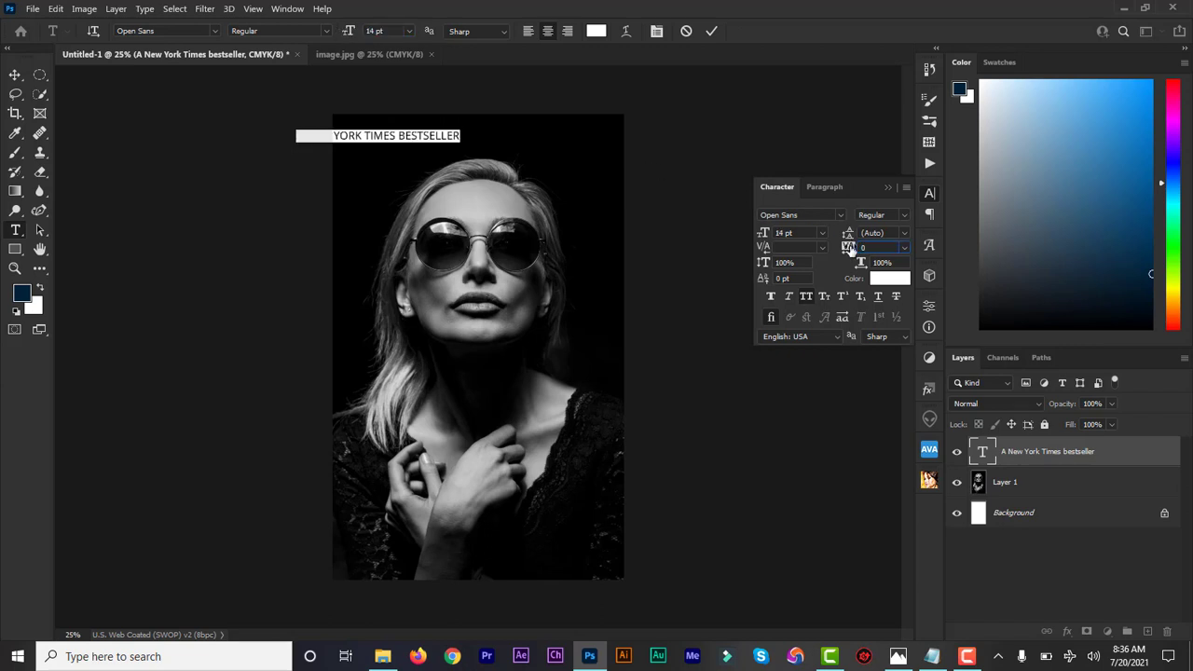
pyautogui.moveTo(850, 250); pyautogui.dragTo(859, 251)
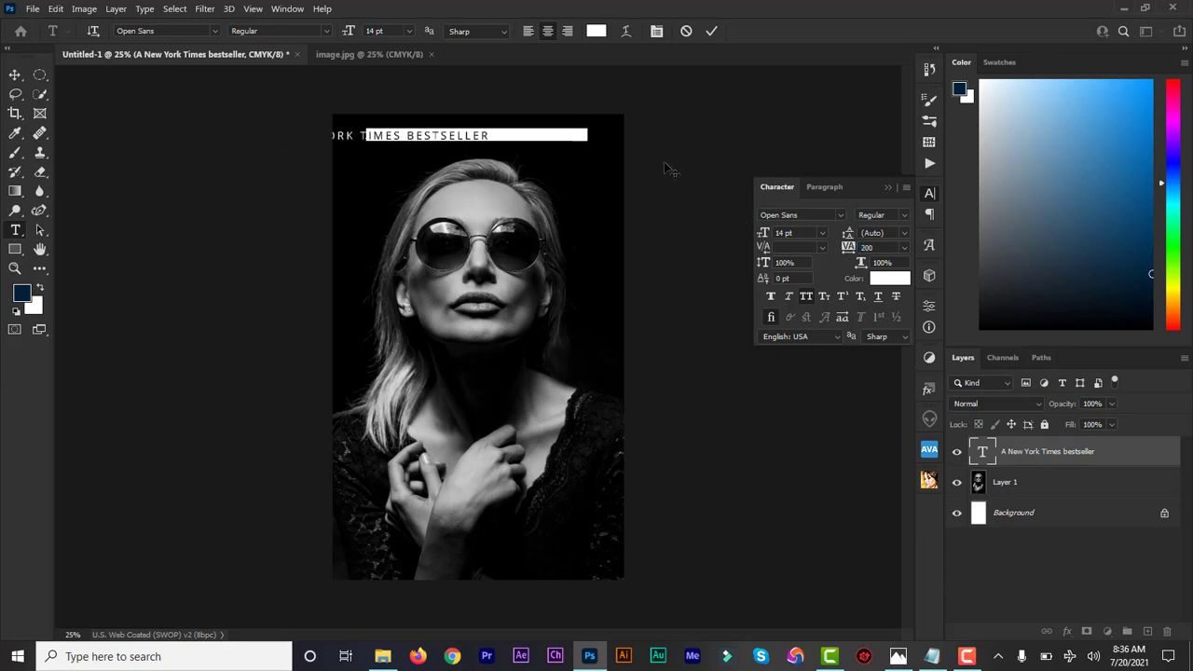
pyautogui.click(711, 31)
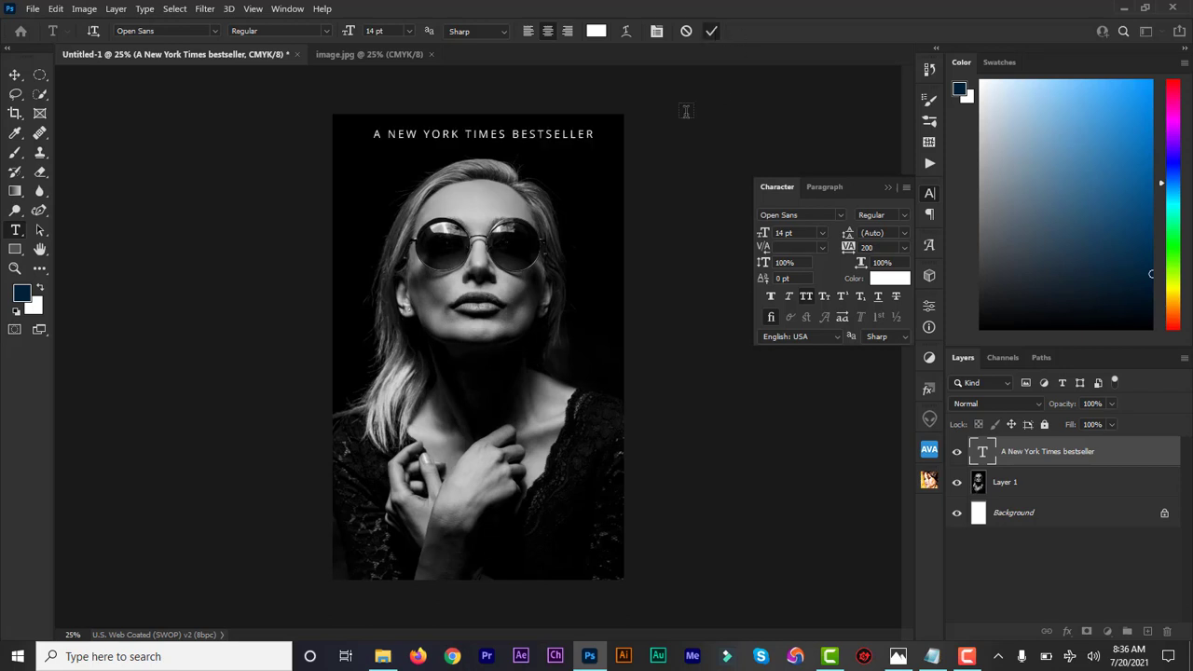
# Move the bestseller text line so it is centred horizontally along the cover's upper edge.
pyautogui.click(15, 75)
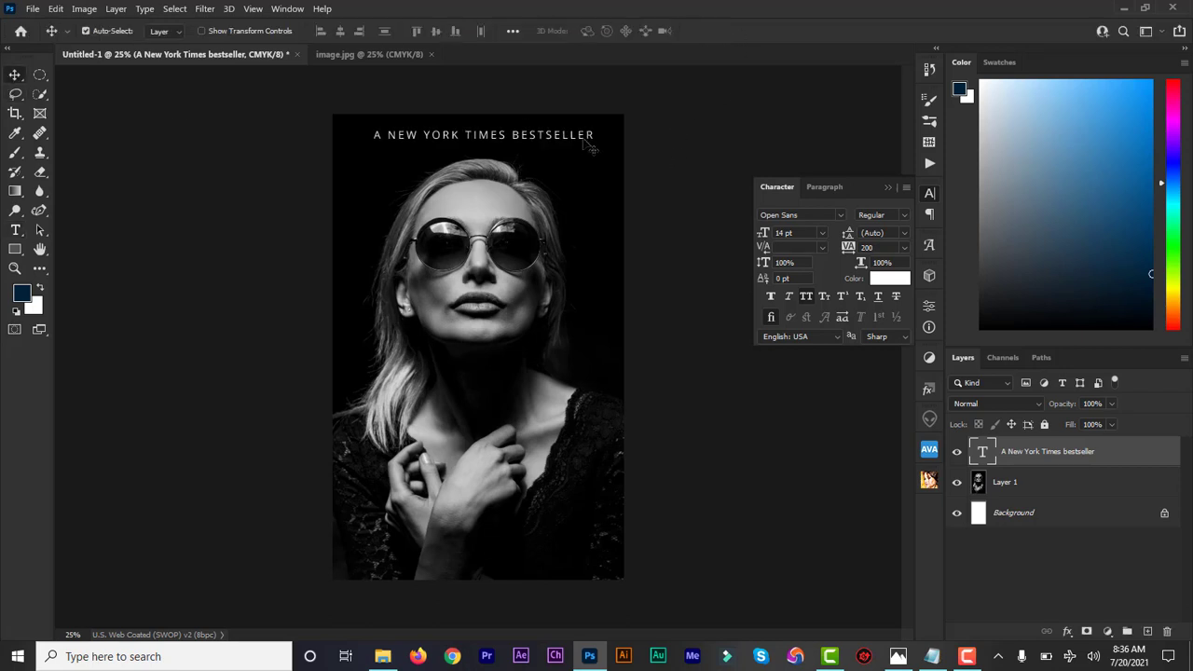
pyautogui.moveTo(584, 147); pyautogui.dragTo(580, 149)
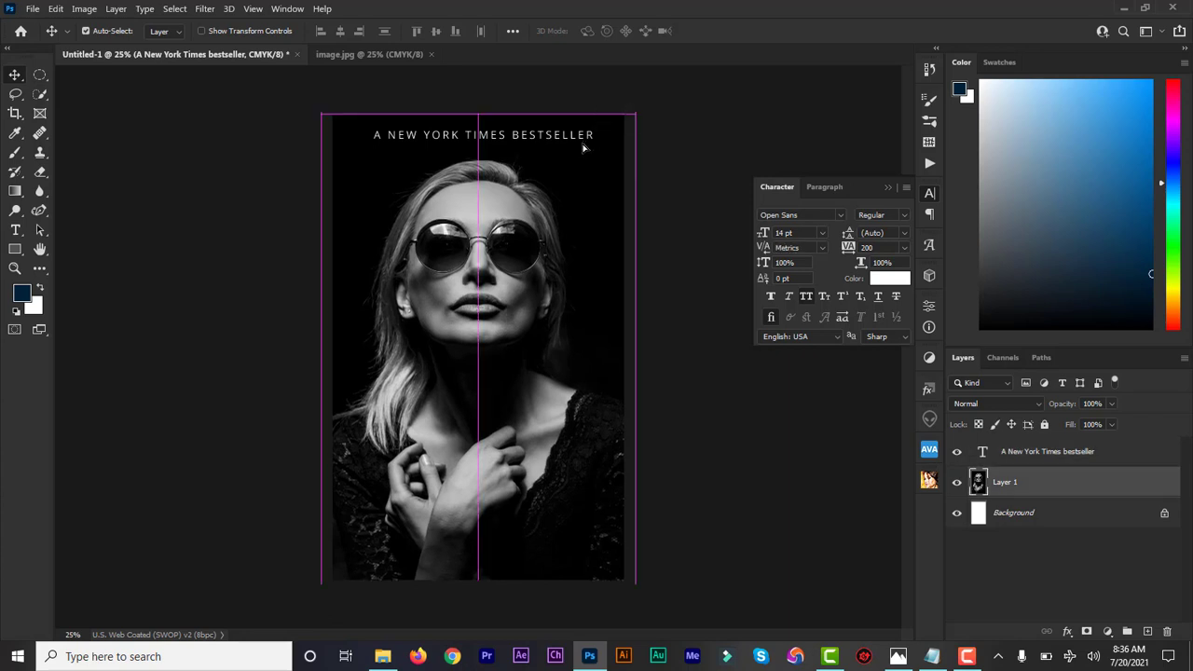
pyautogui.click(1012, 457)
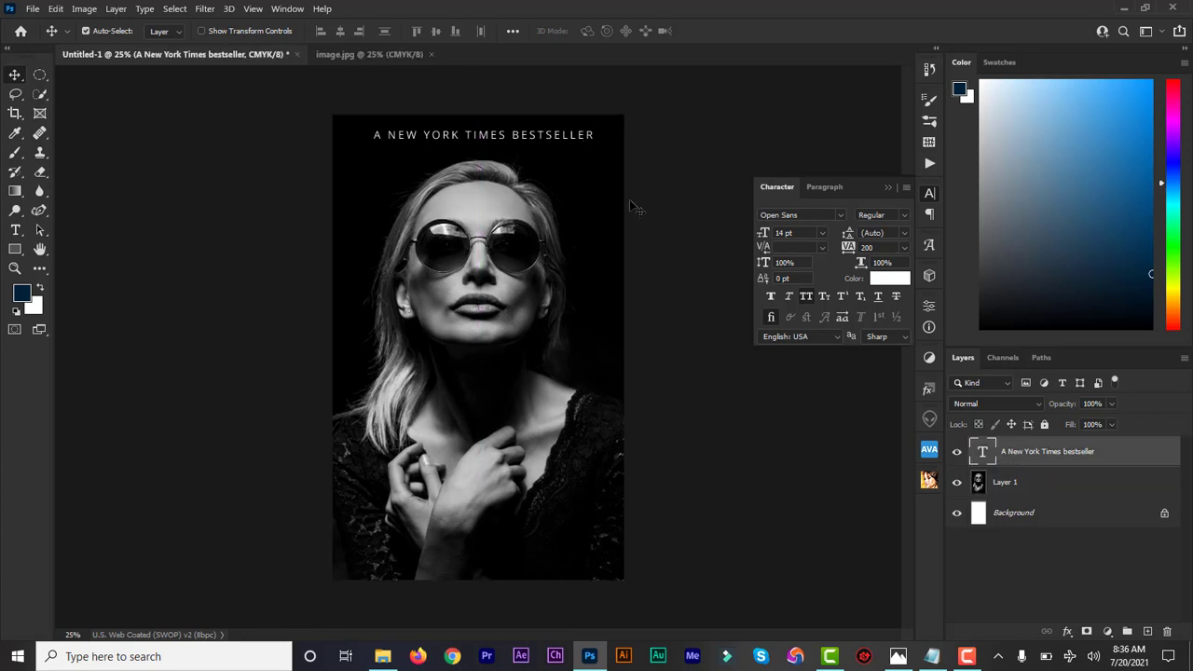
pyautogui.moveTo(565, 137); pyautogui.dragTo(554, 136)
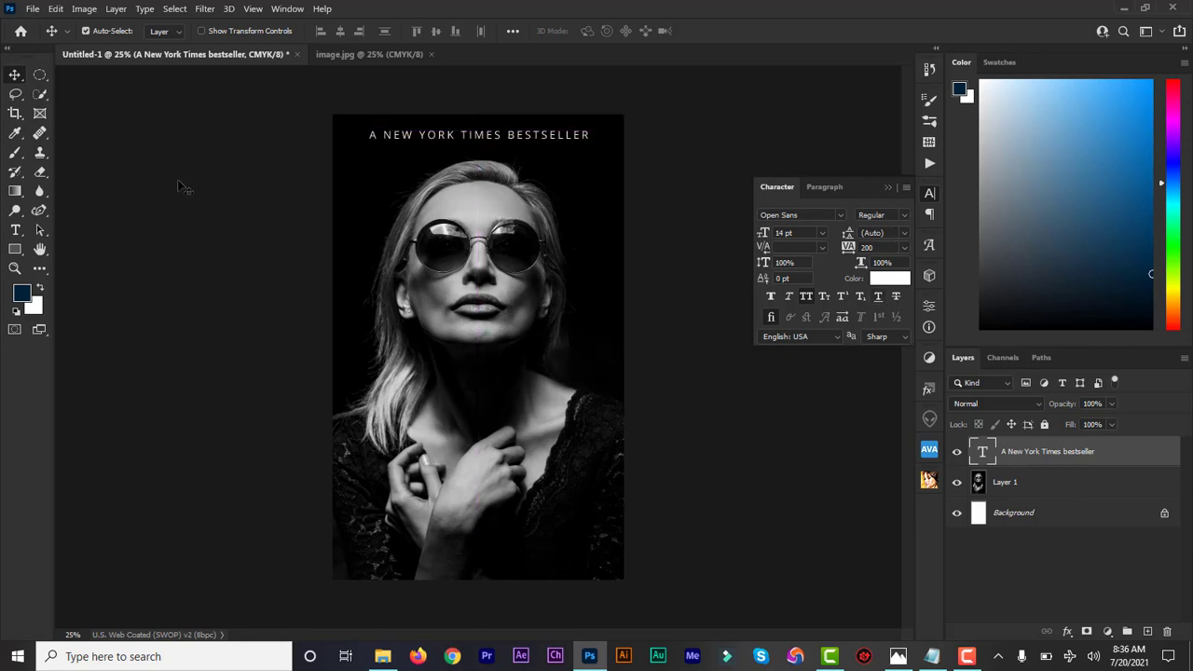
# Add the text line "the life and time of" at the height of the woman's chin.
pyautogui.click(14, 232)
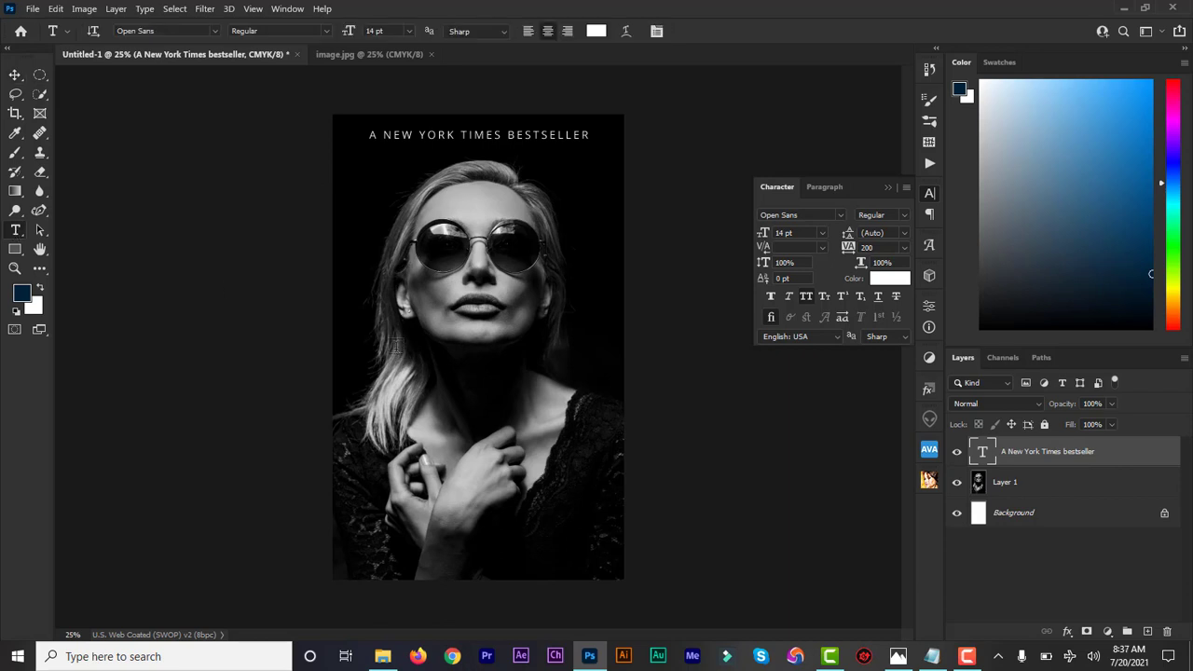
pyautogui.click(394, 344)
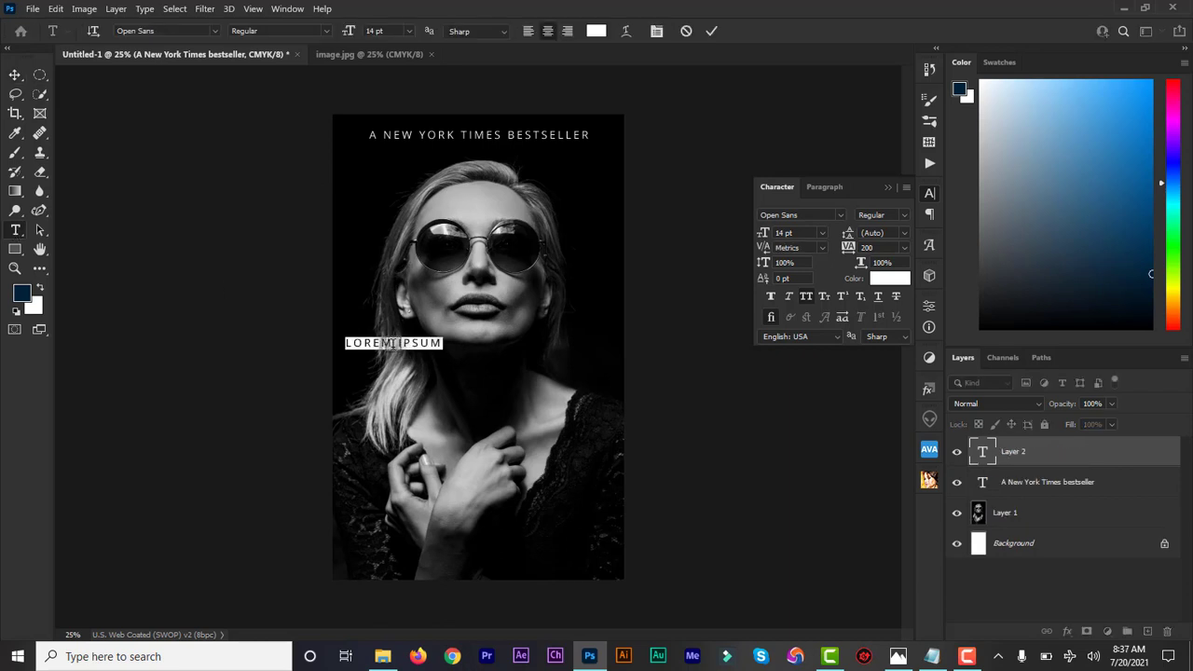
pyautogui.write('THE L')
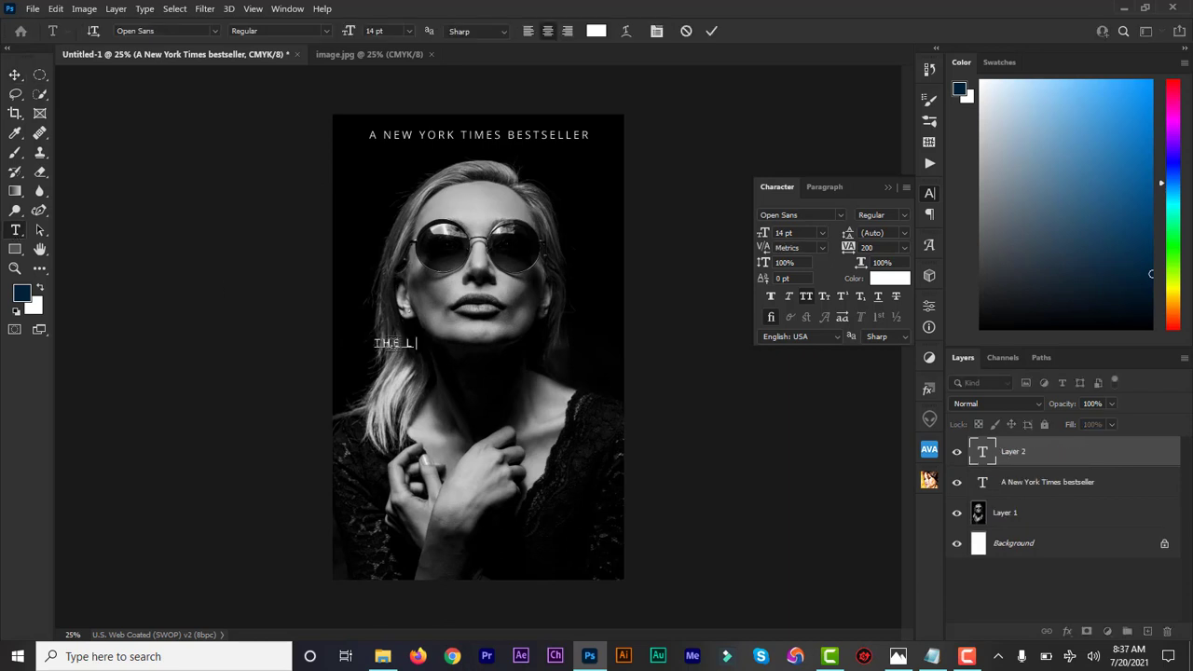
pyautogui.write('IFE AND TIME OF')
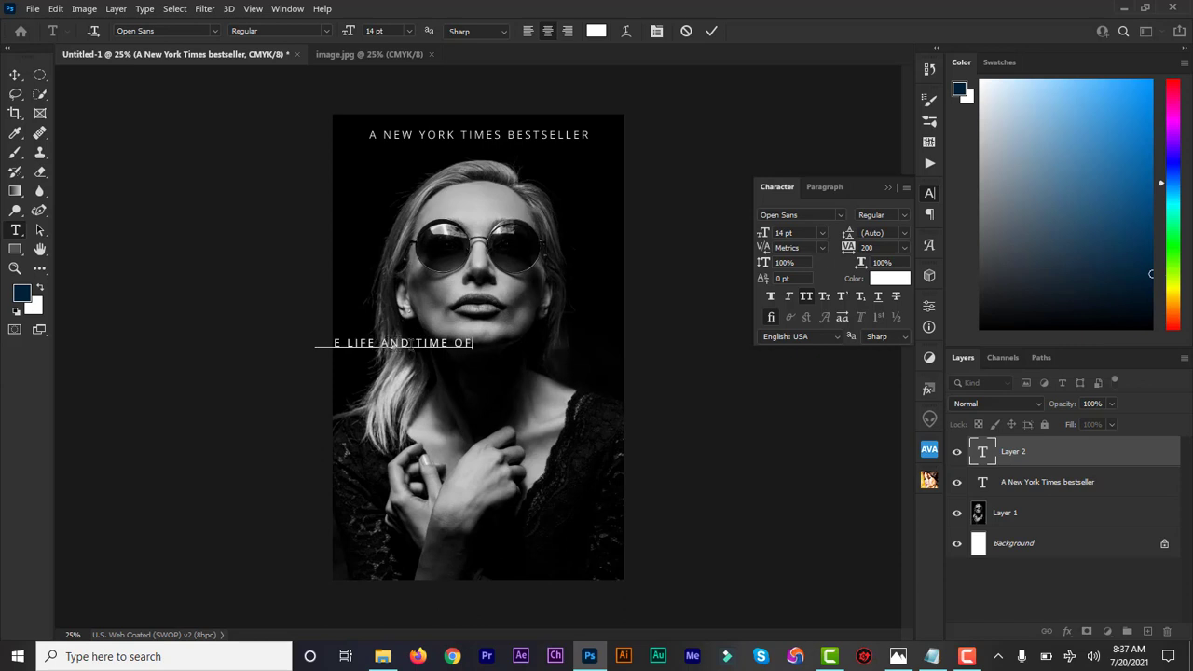
pyautogui.hotkey('ctrl', 'Return')
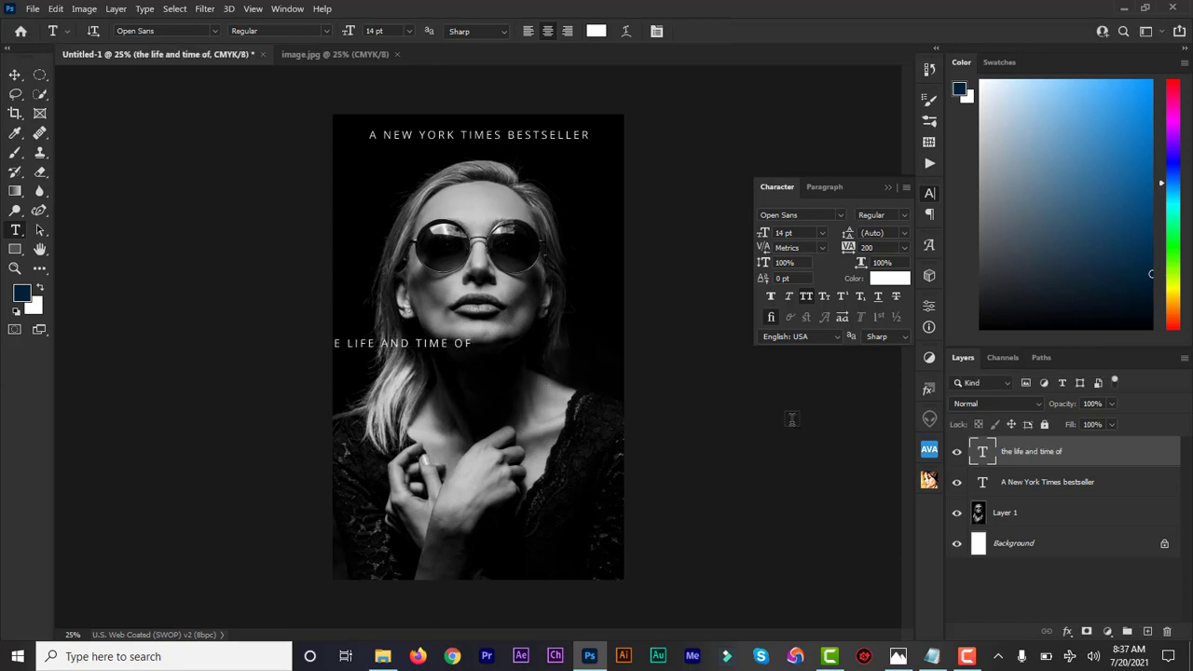
# Shift the new text line fully onto the cover below the lips and correct "time" to "times".
pyautogui.doubleClick(984, 454)
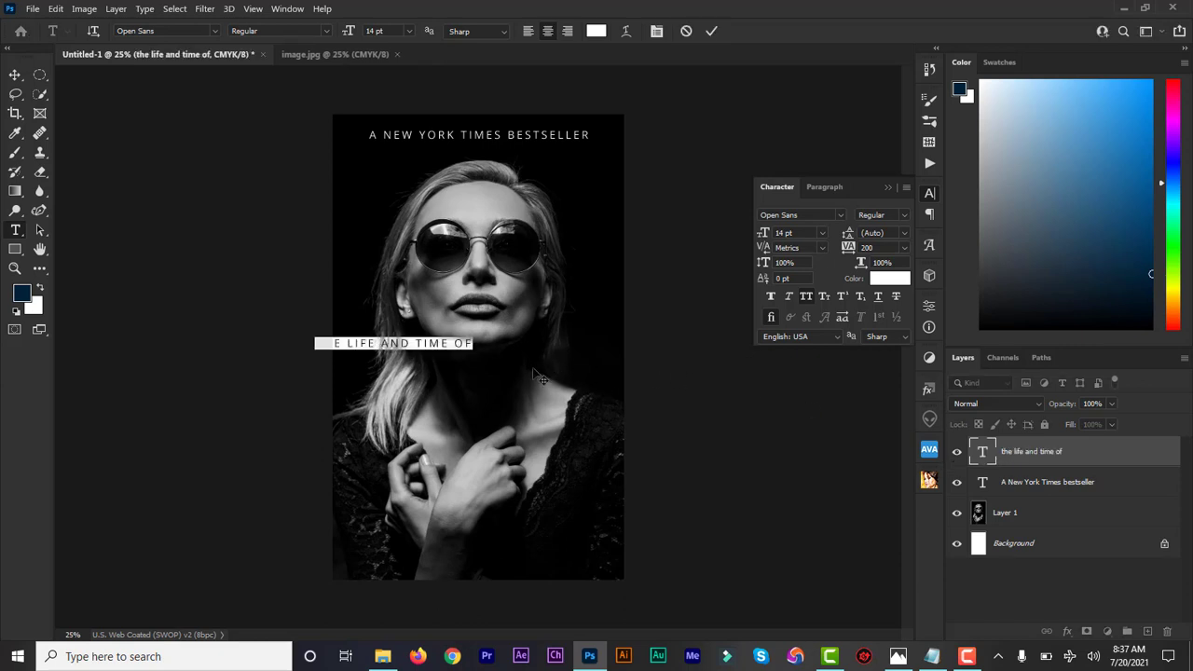
pyautogui.moveTo(484, 365); pyautogui.dragTo(578, 363)
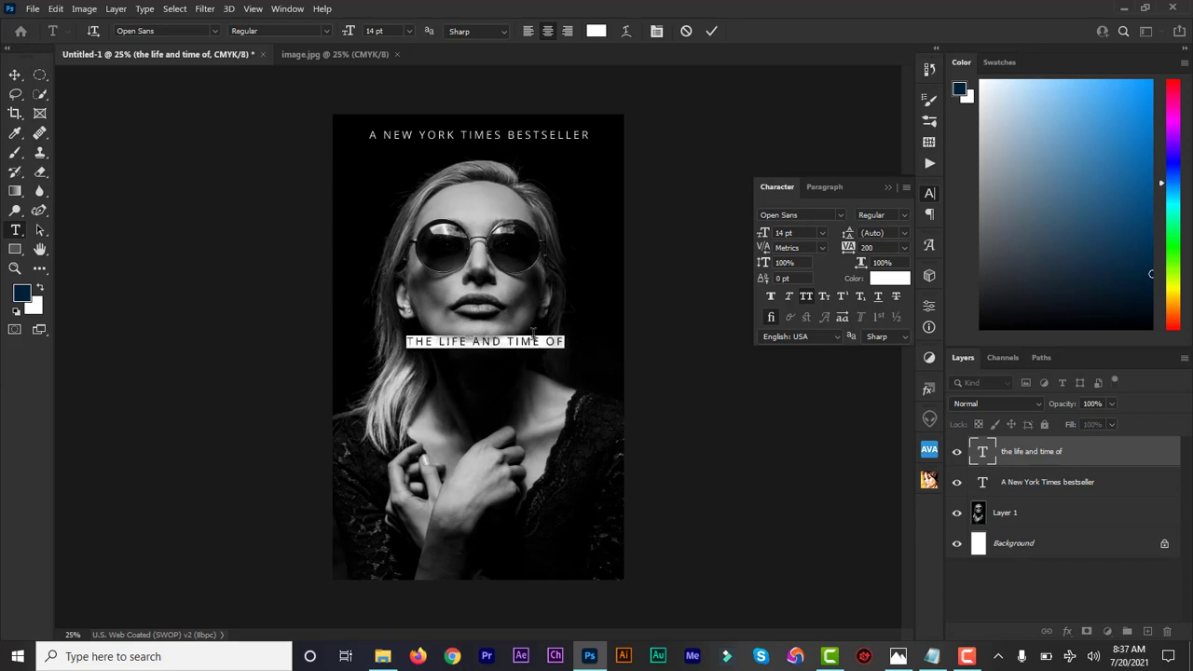
pyautogui.click(538, 341)
pyautogui.write('S')
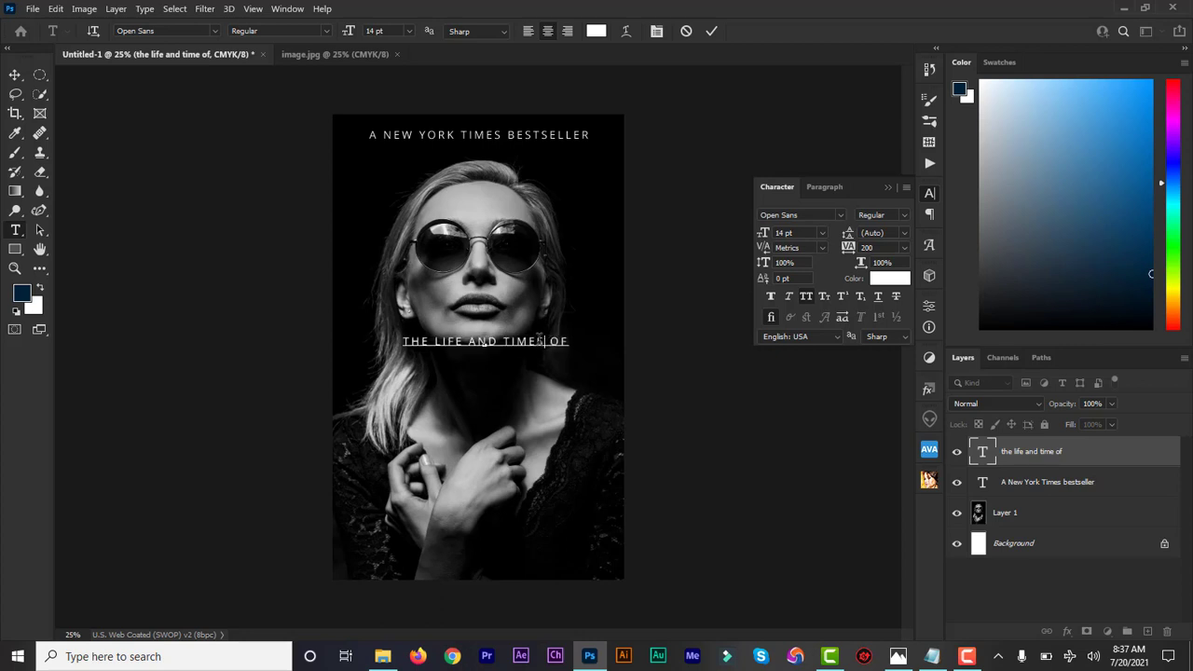
# Format "the life and times of" at 16 pt with tracking of 240 and centre it beneath the woman's lips.
pyautogui.moveTo(458, 345); pyautogui.dragTo(393, 340)
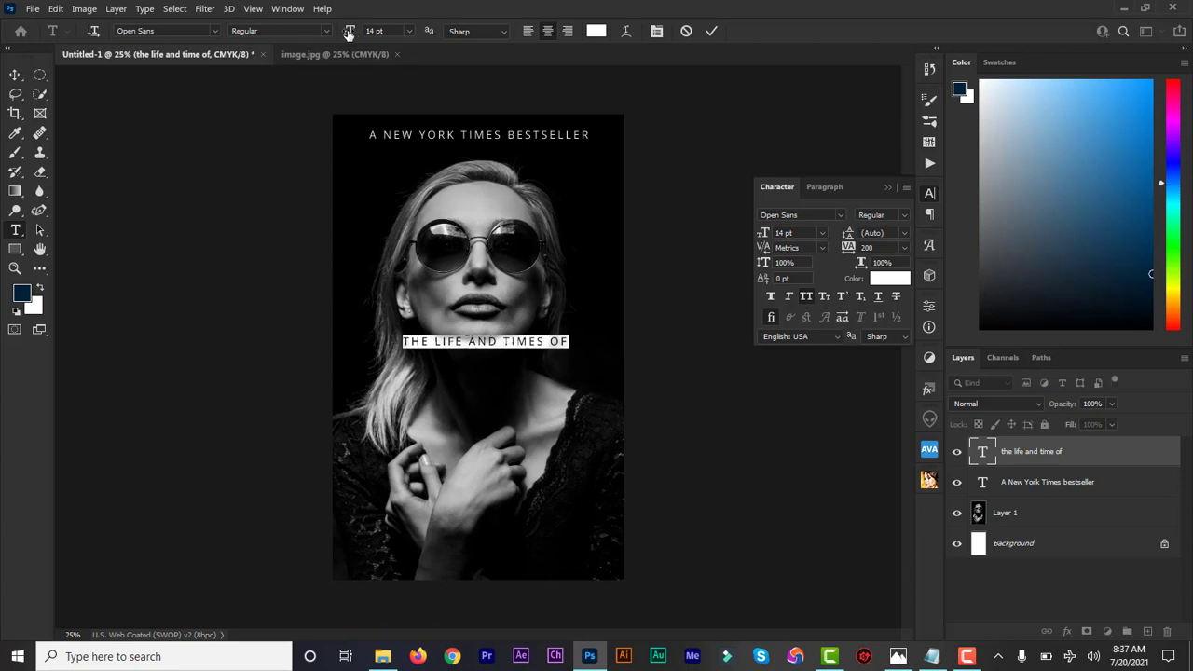
pyautogui.moveTo(348, 32); pyautogui.dragTo(352, 34)
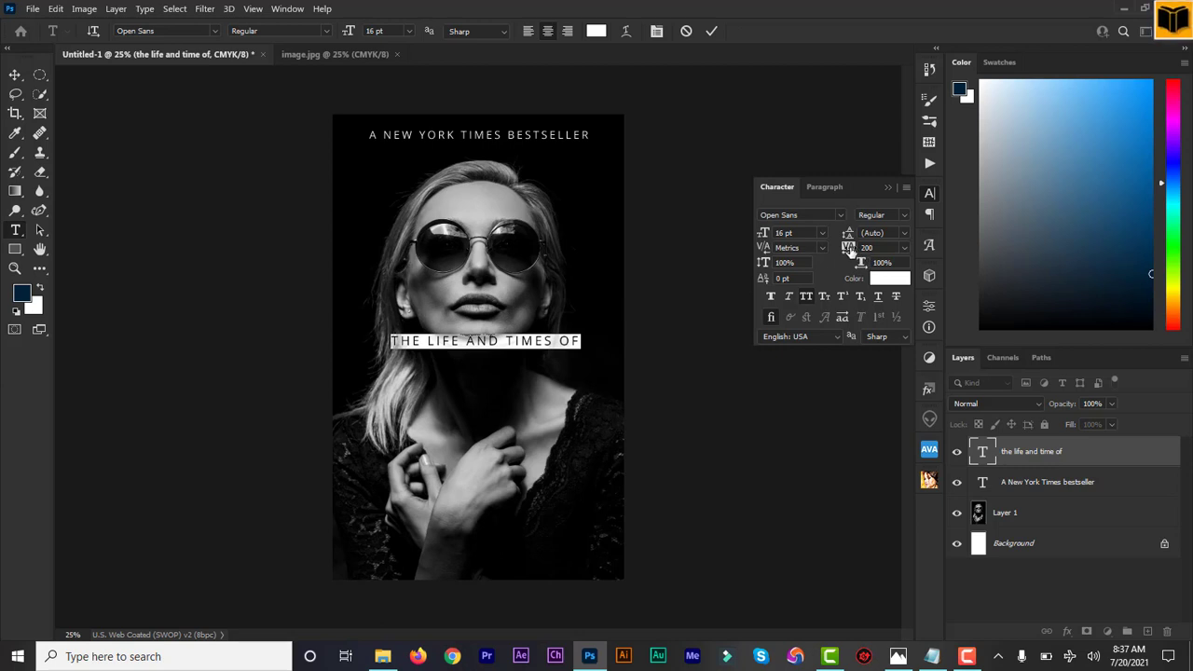
pyautogui.moveTo(850, 250); pyautogui.dragTo(852, 254)
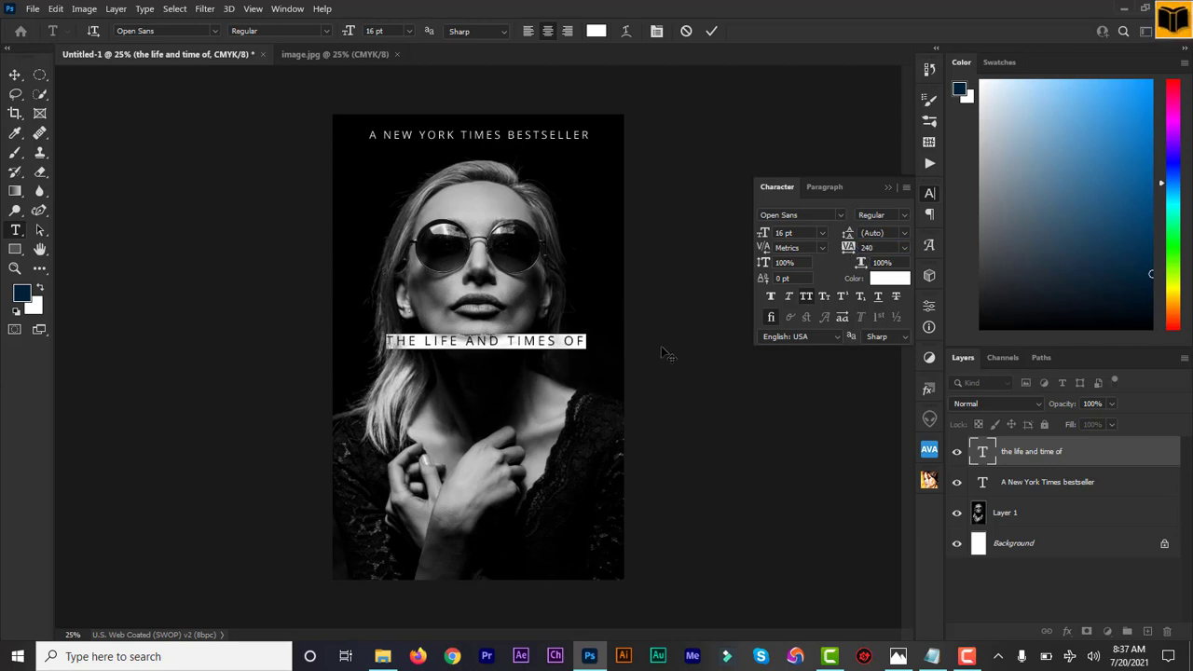
pyautogui.moveTo(659, 346)
pyautogui.mouseDown()
pyautogui.moveTo(648, 348)
pyautogui.moveTo(656, 355)
pyautogui.mouseUp()
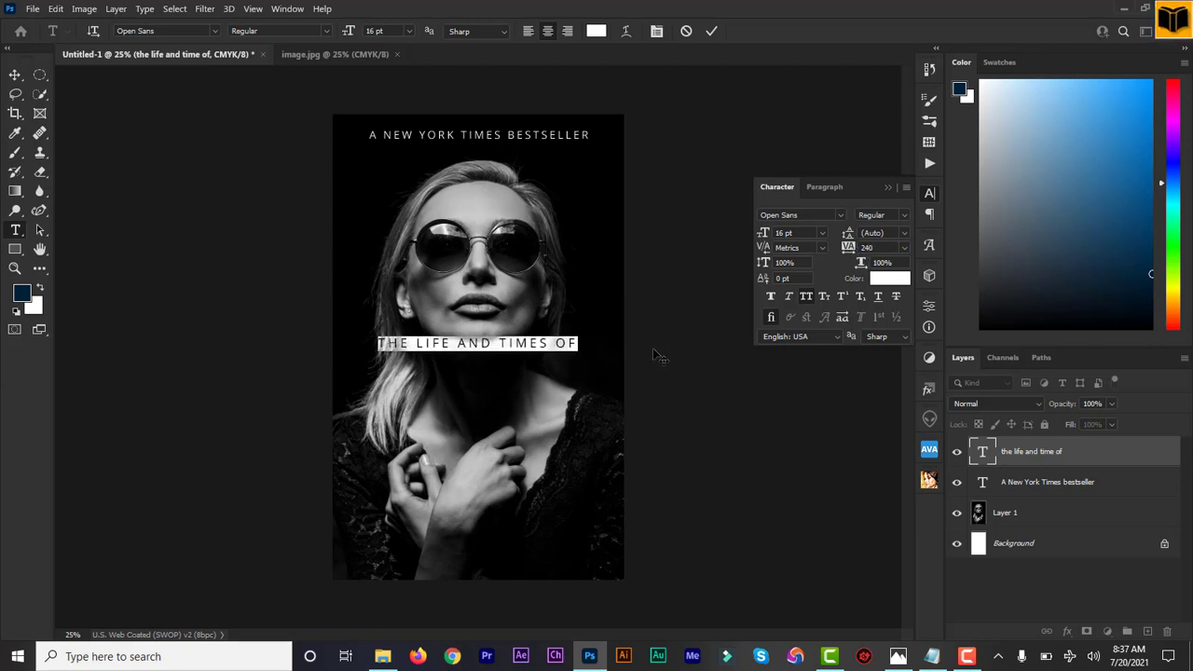
pyautogui.click(711, 32)
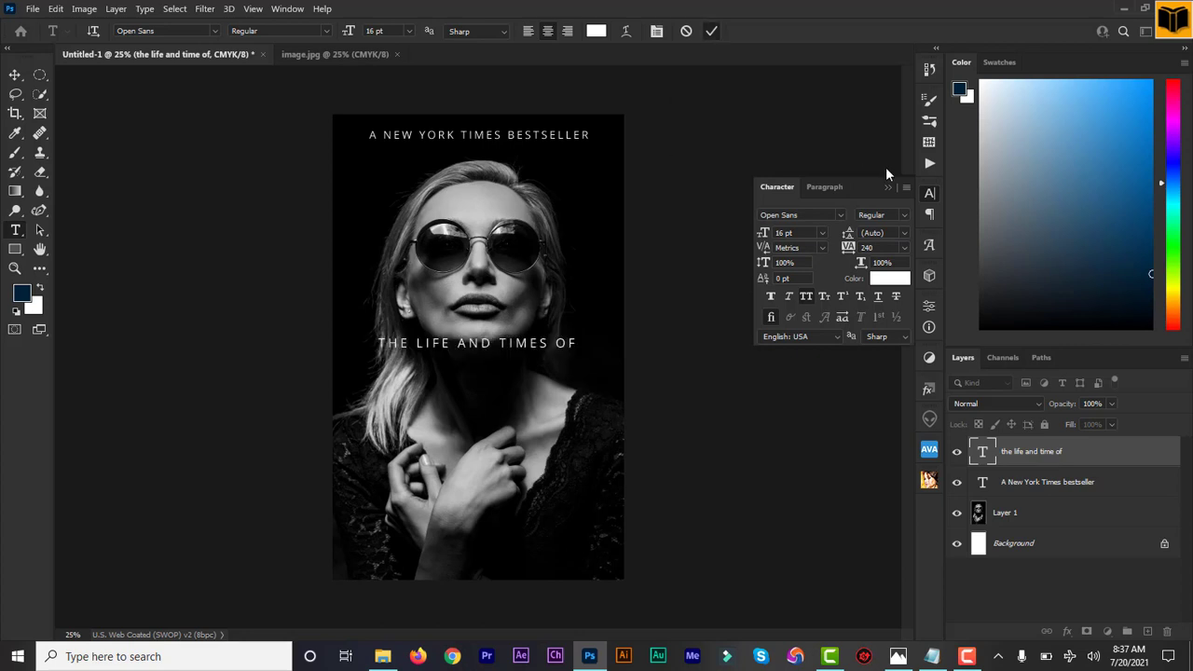
# Add the biography subject's first name as a separate text line below "the life and times of".
pyautogui.click(427, 377)
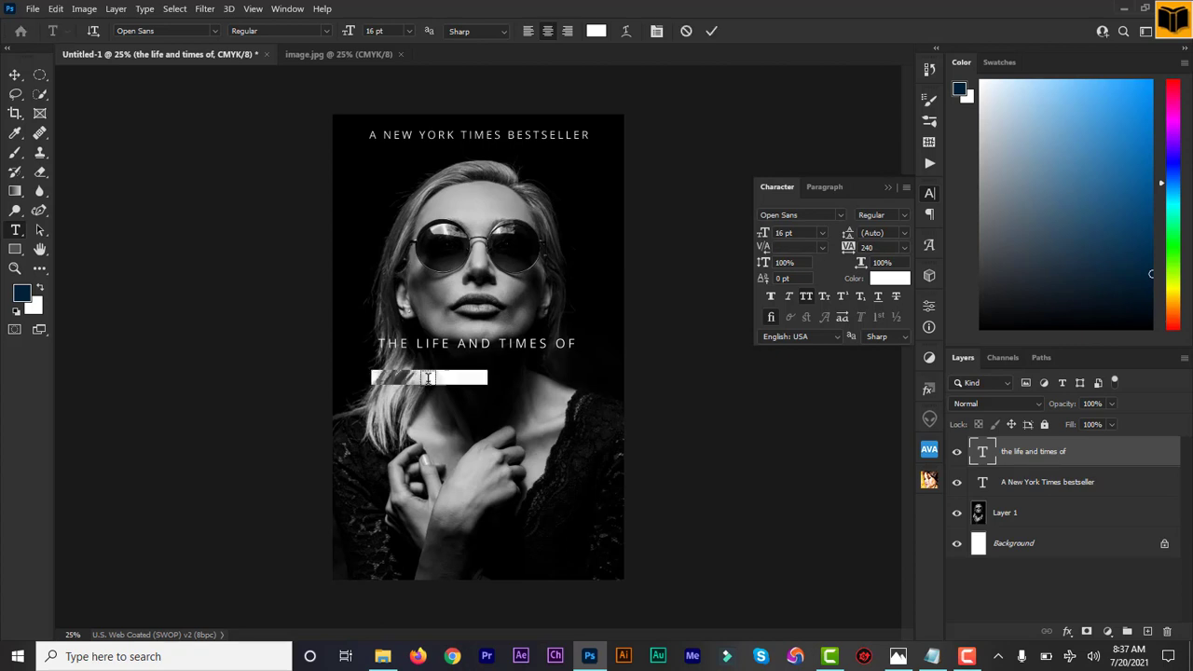
pyautogui.write('STE')
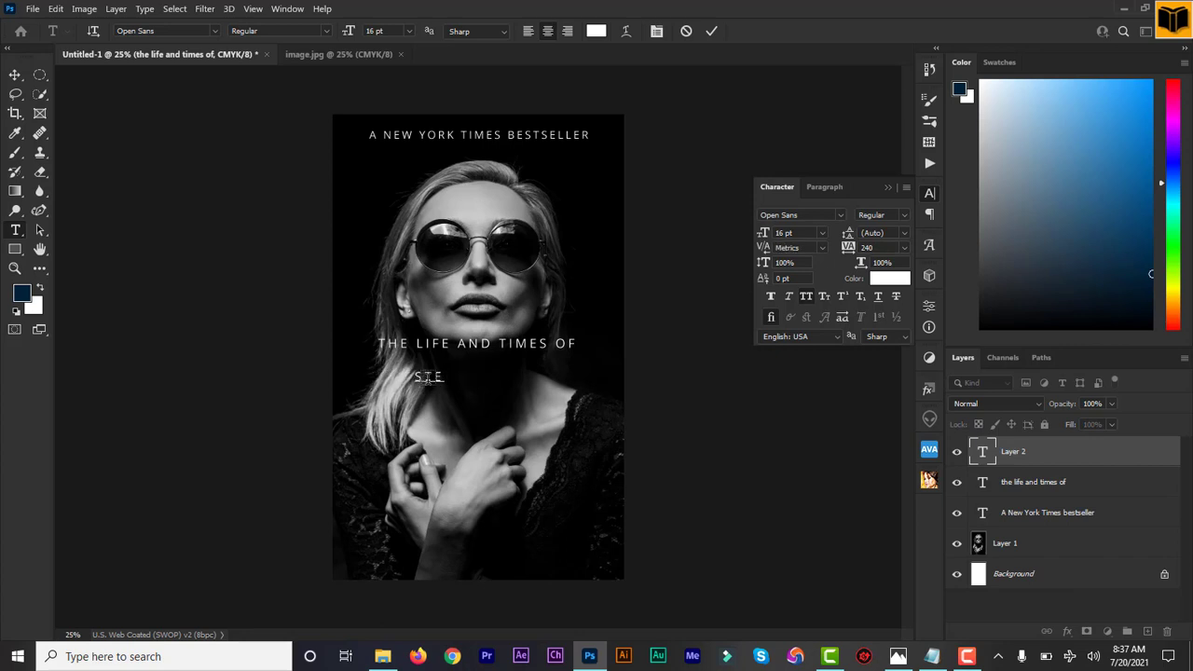
pyautogui.write('FANI')
# Set the subject's name in Playball Regular, with all caps turned off and faux bold turned on.
pyautogui.click(984, 452)
pyautogui.doubleClick(985, 451)
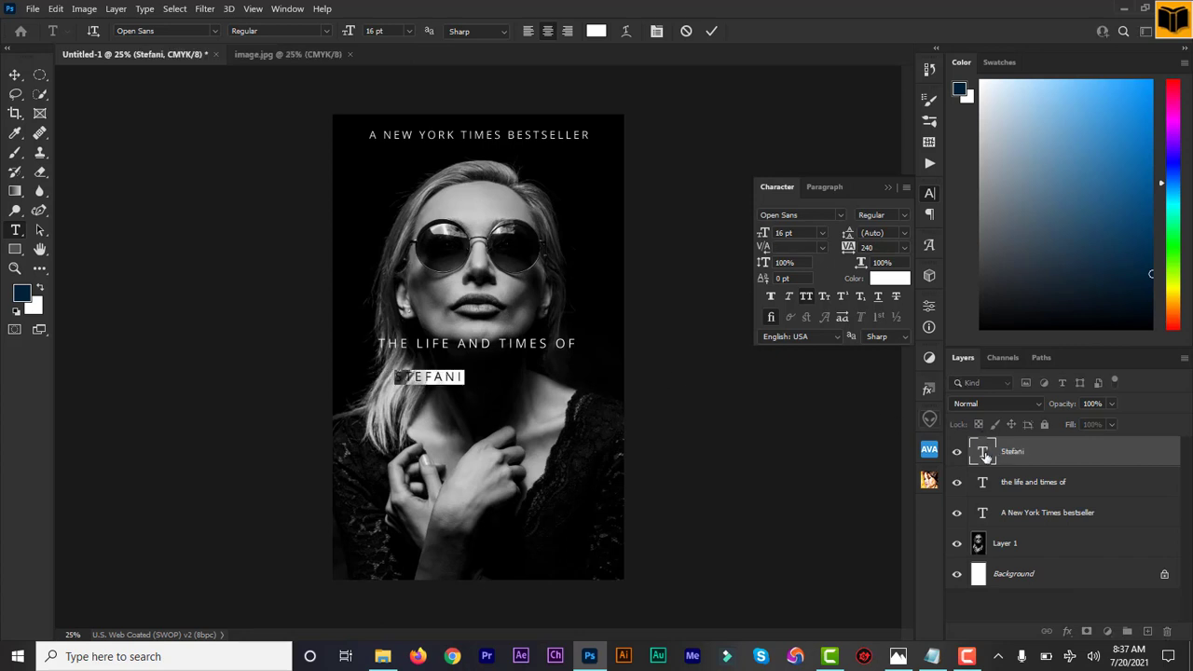
pyautogui.click(160, 30)
pyautogui.write('playba')
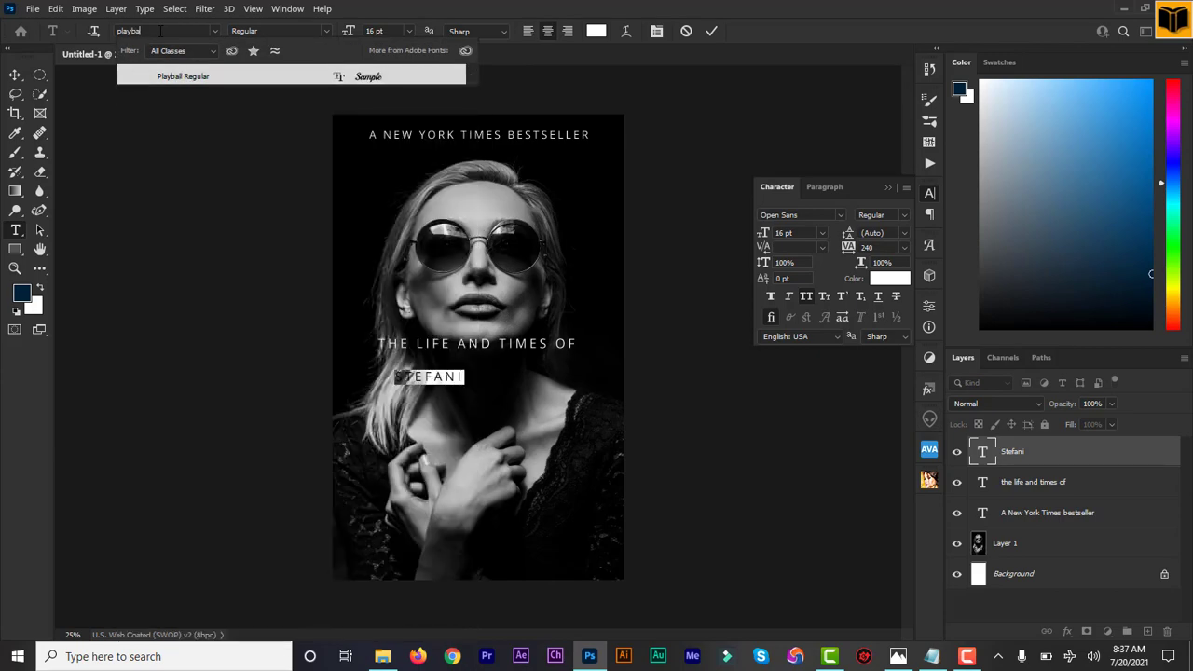
pyautogui.click(354, 77)
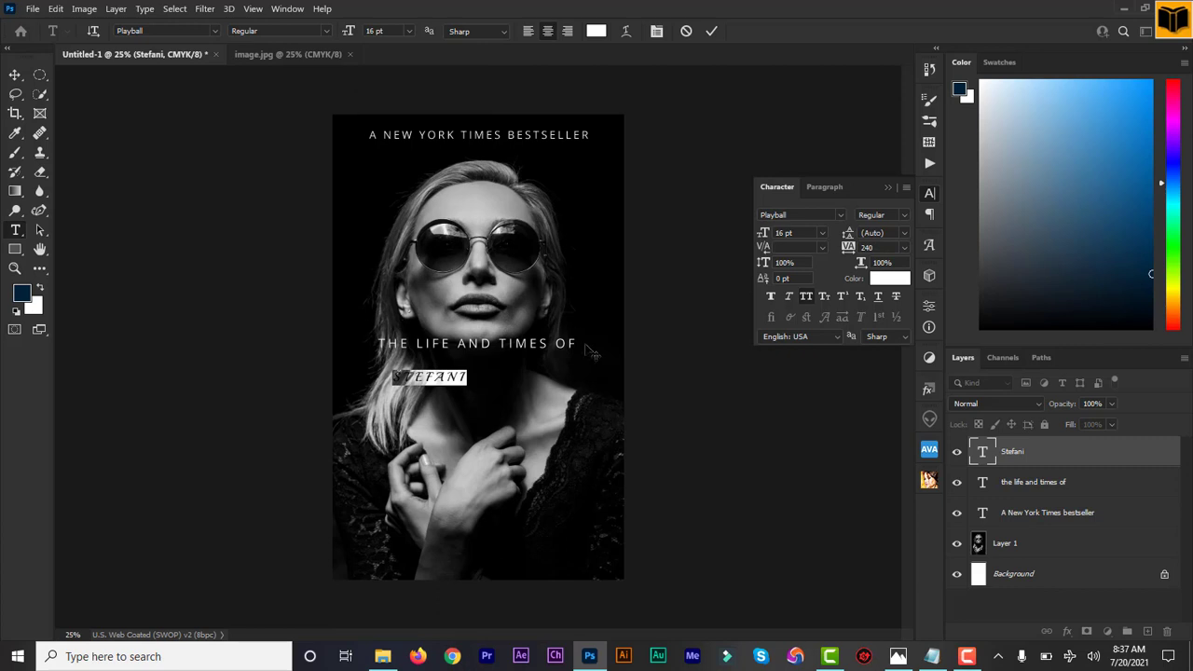
pyautogui.click(806, 295)
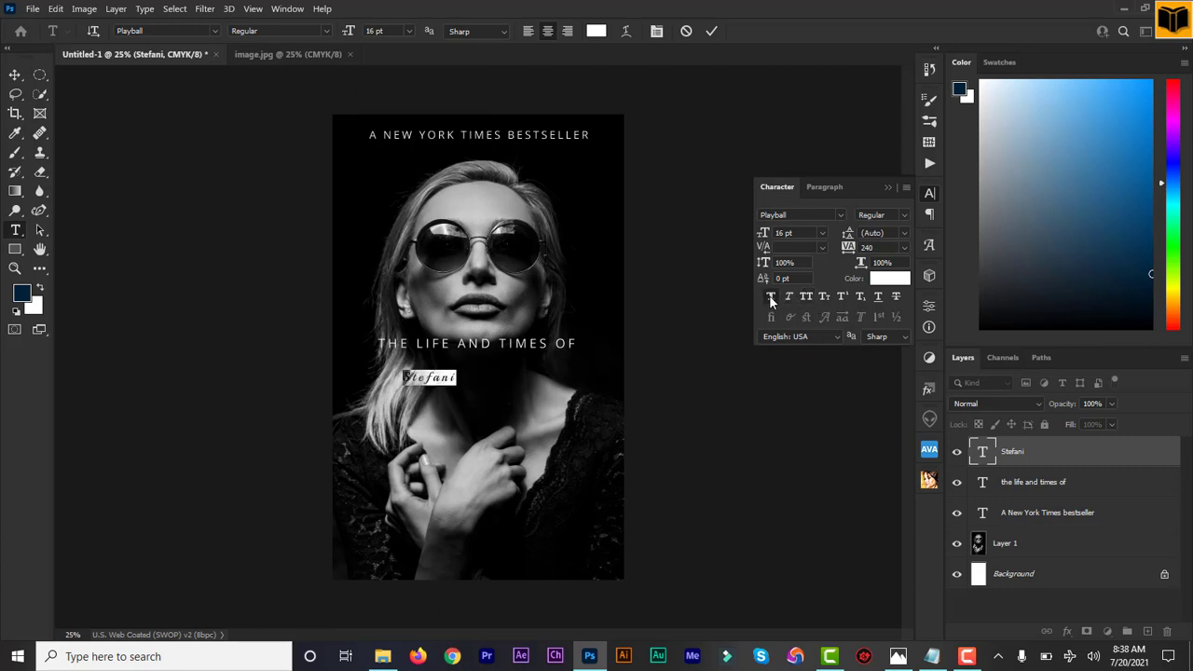
pyautogui.click(768, 294)
# Format the subject's name at 116 pt with tracking of 20 and no faux bold, and move it beneath "the life and times of".
pyautogui.moveTo(349, 33); pyautogui.dragTo(422, 33)
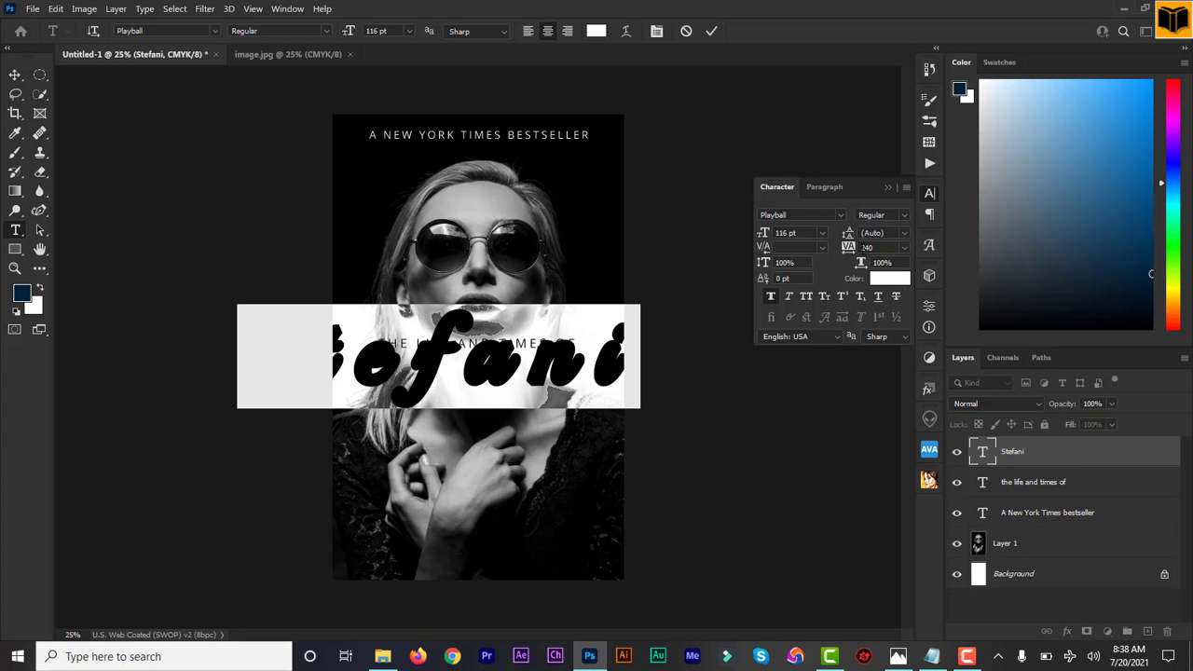
pyautogui.moveTo(849, 252); pyautogui.dragTo(841, 254)
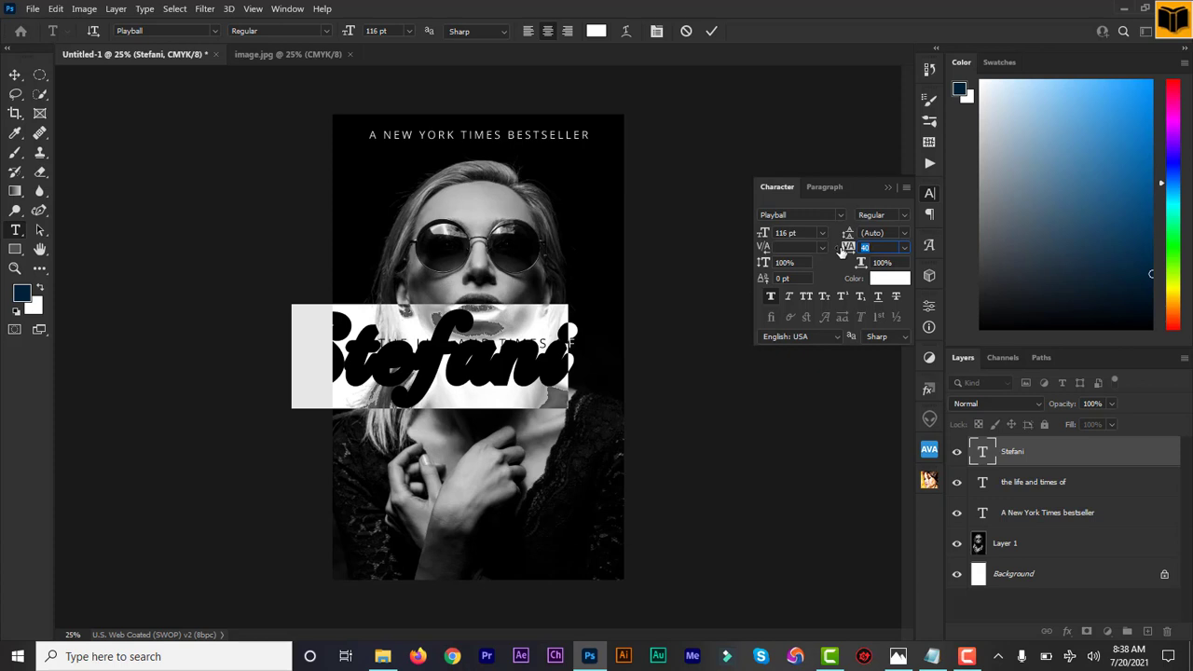
pyautogui.moveTo(842, 253); pyautogui.dragTo(841, 254)
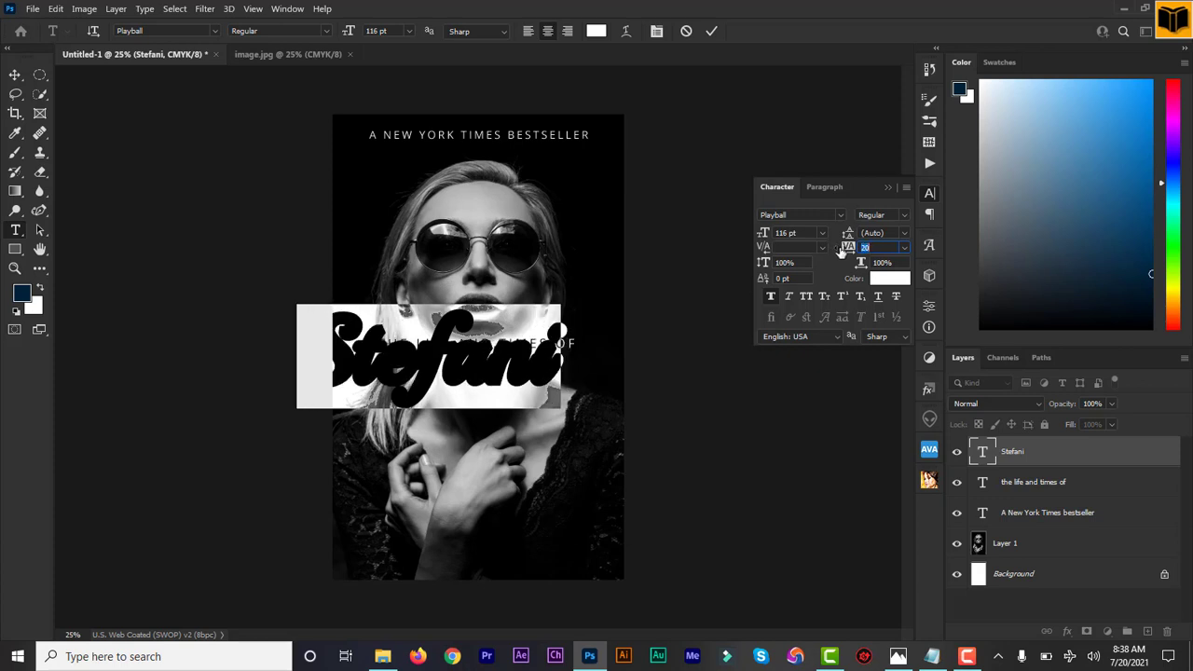
pyautogui.click(771, 299)
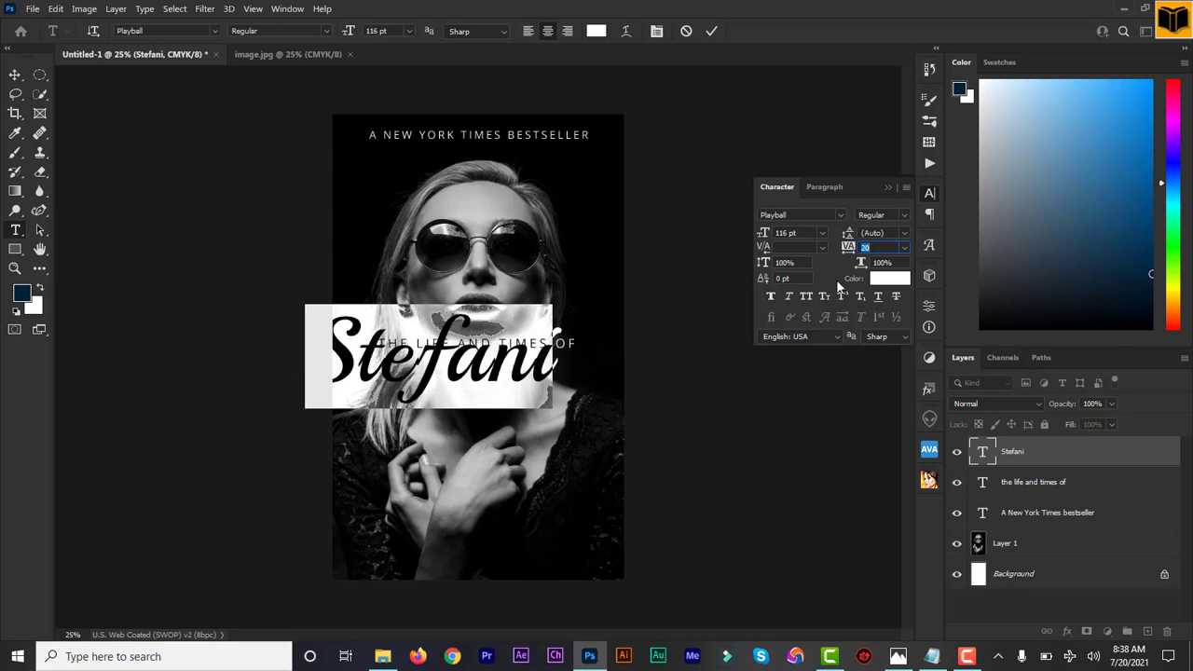
pyautogui.moveTo(678, 393); pyautogui.dragTo(719, 433)
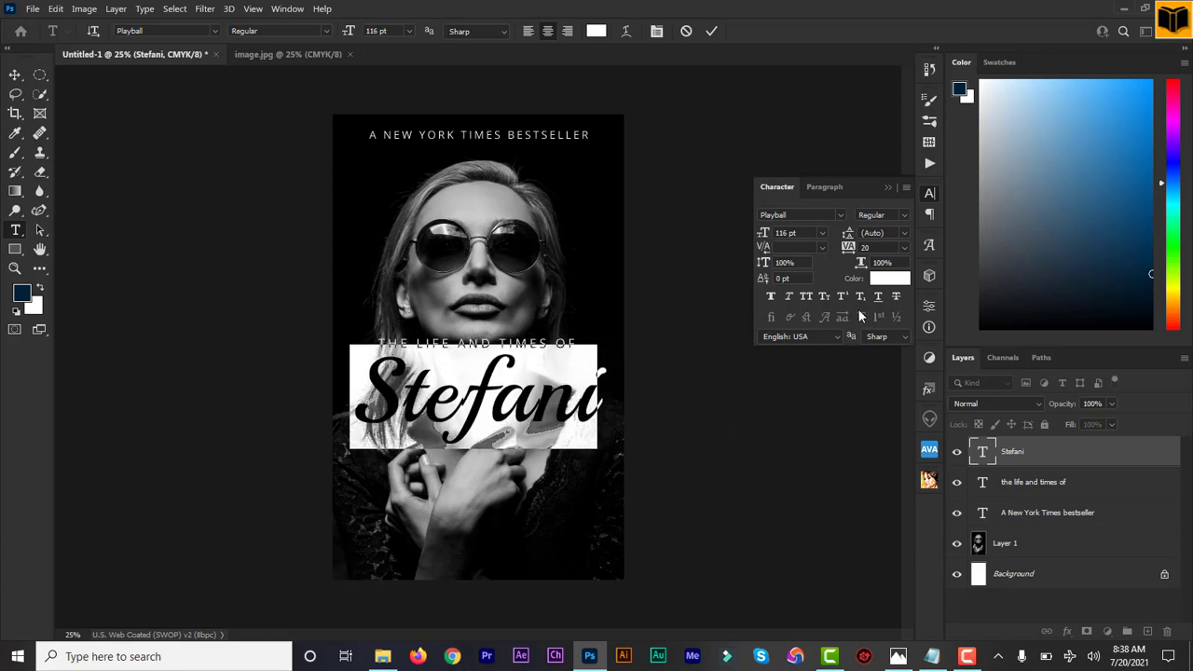
# Recolour the subject's name red with hex ea3a25 and nudge it slightly to centre it on the cover.
pyautogui.click(885, 278)
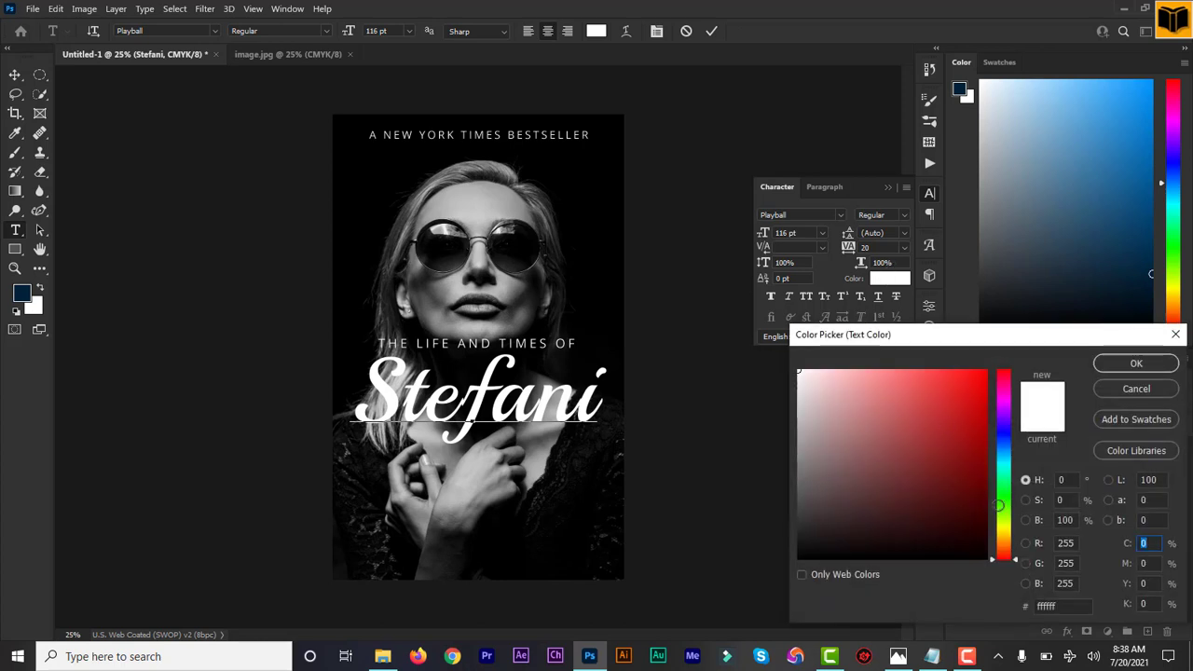
pyautogui.click(974, 504)
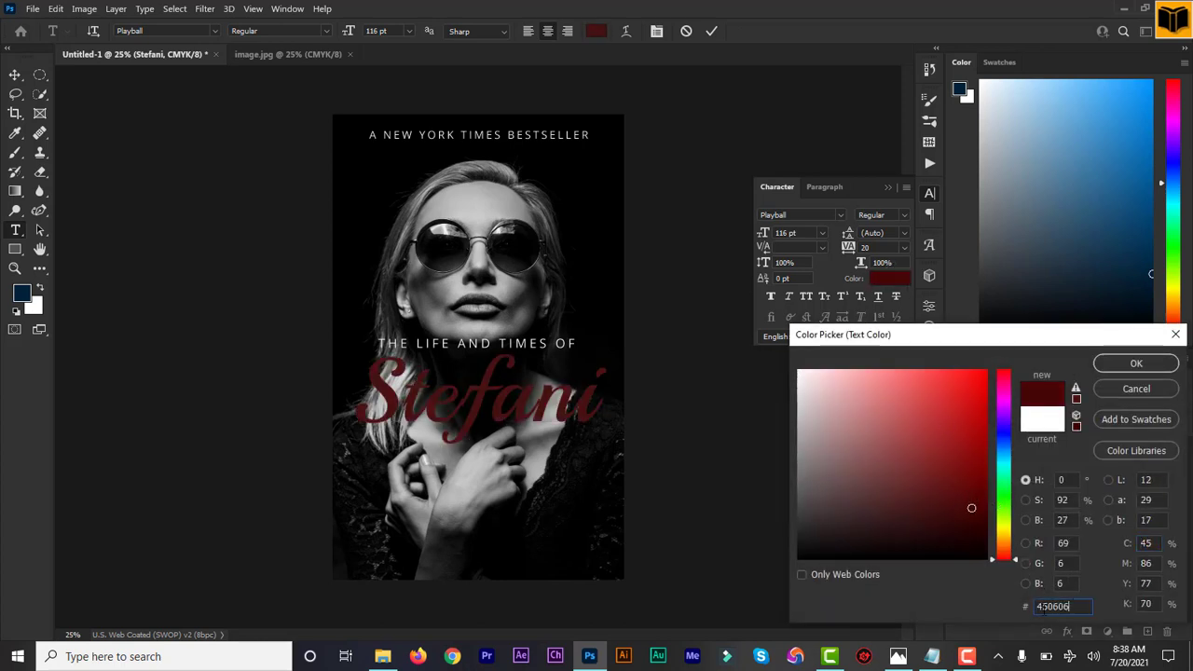
pyautogui.doubleClick(1043, 607)
pyautogui.write('ea3')
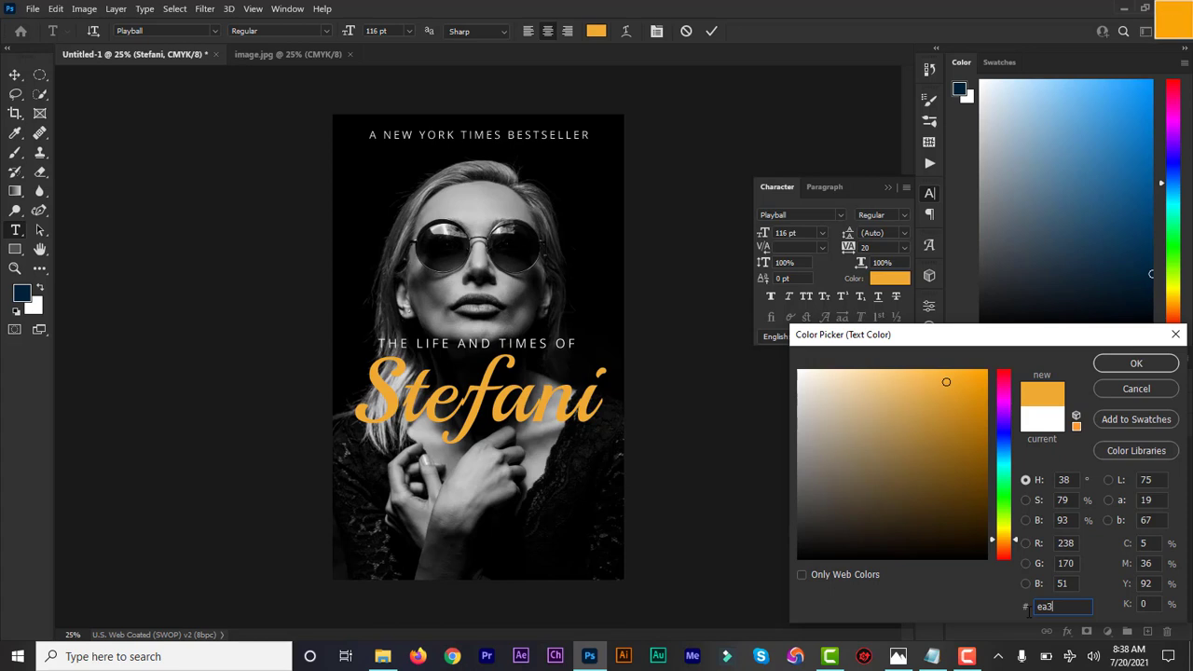
pyautogui.write('a25')
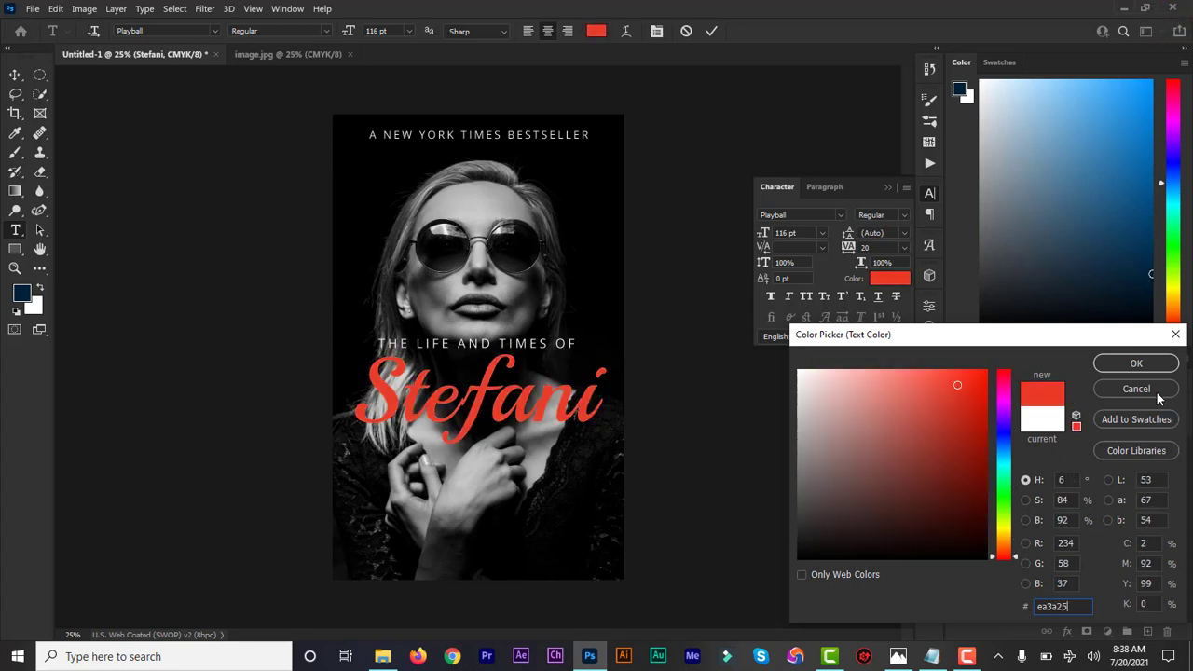
pyautogui.click(1136, 363)
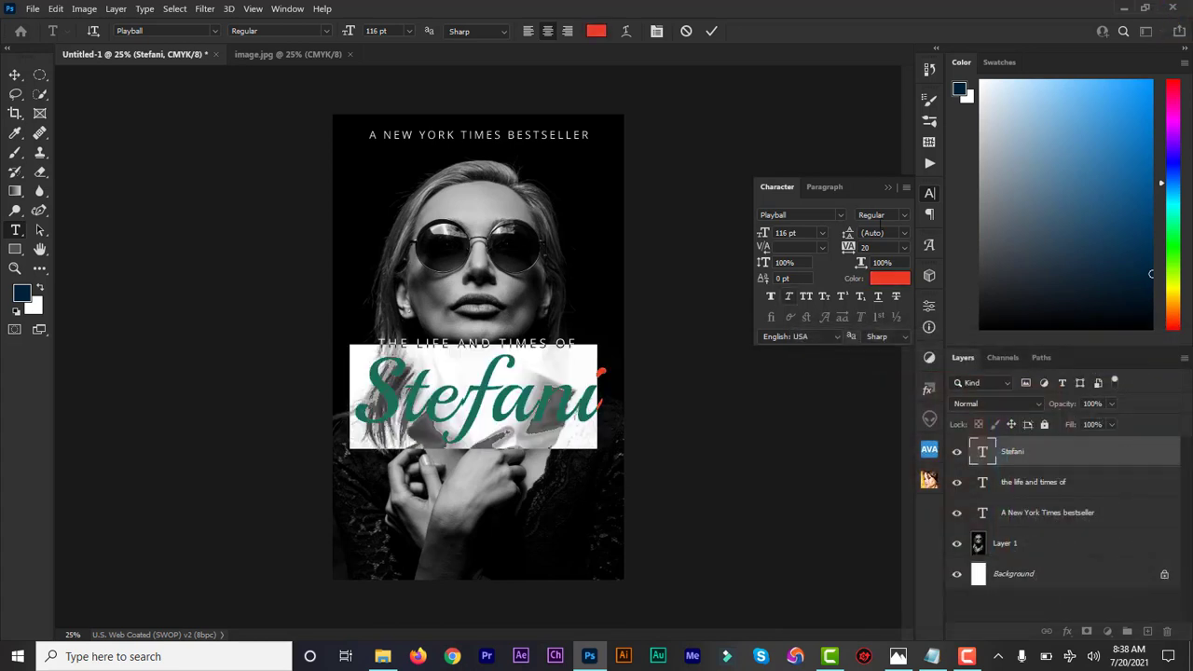
pyautogui.click(887, 186)
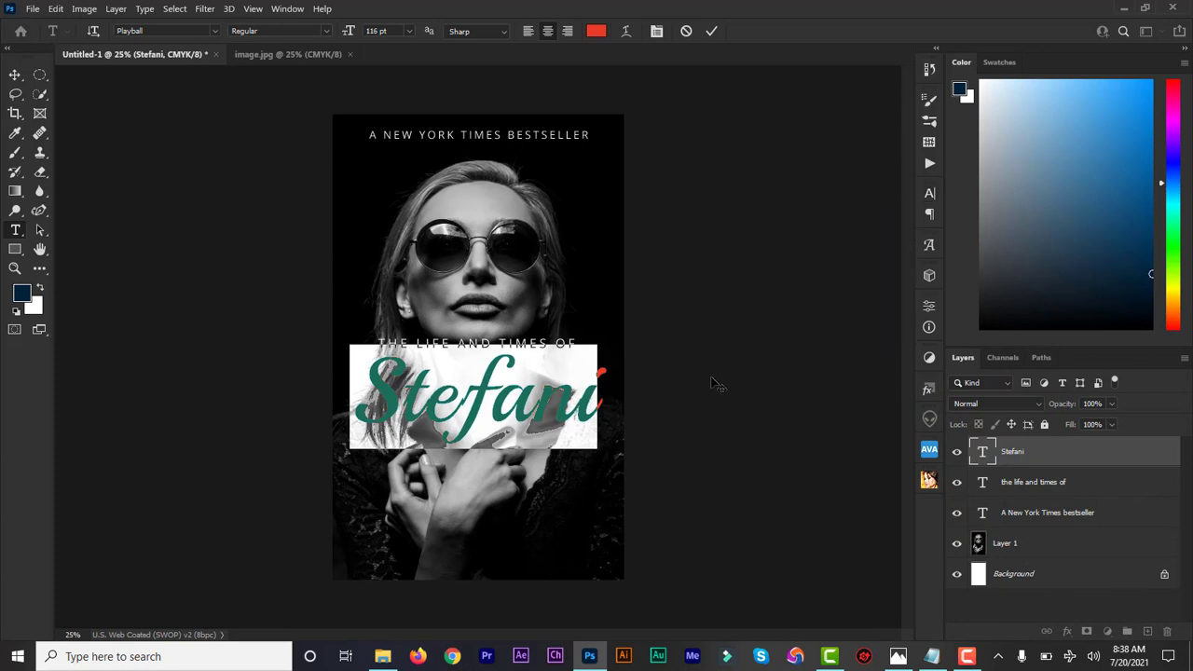
pyautogui.click(711, 33)
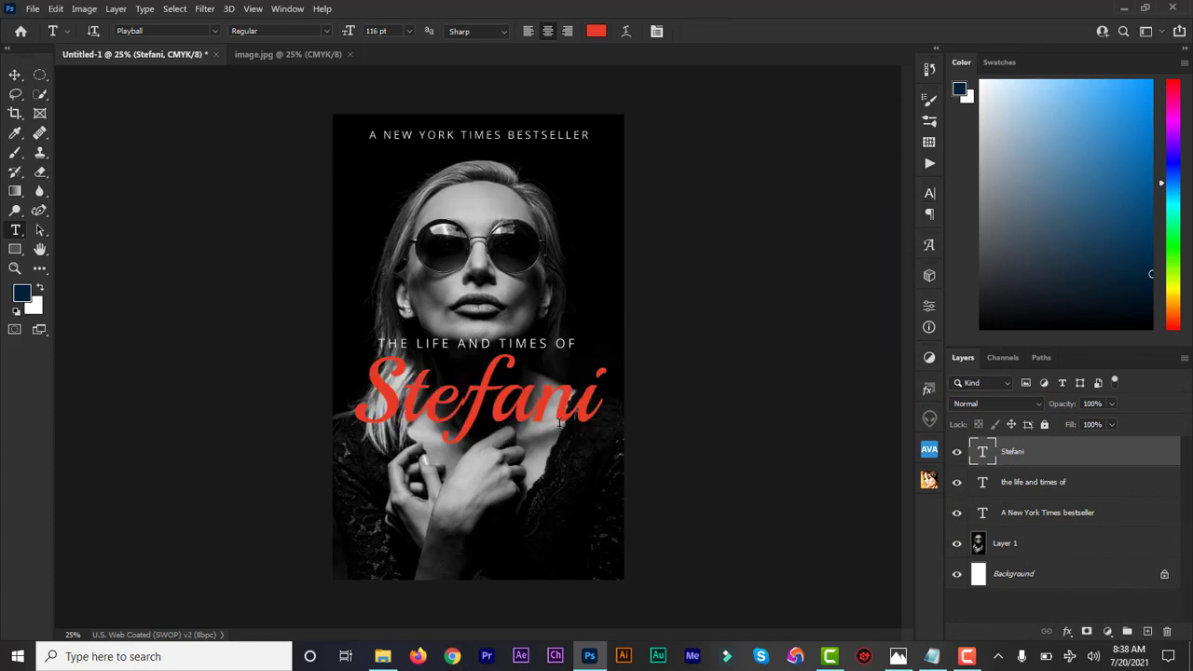
pyautogui.click(15, 74)
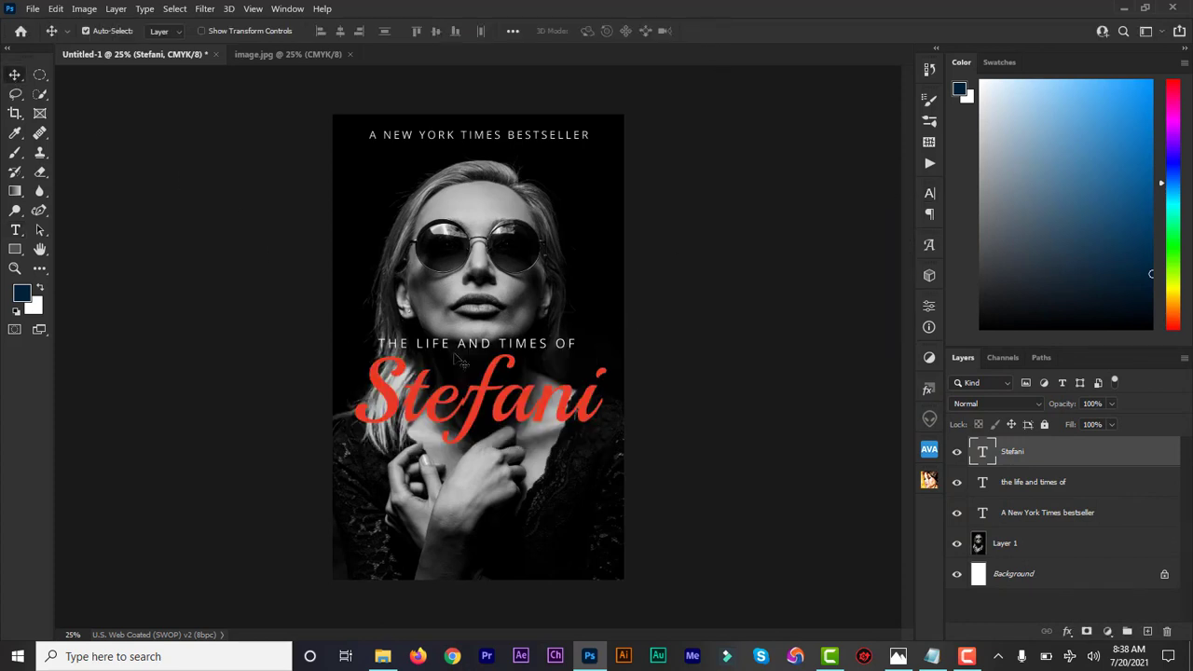
pyautogui.moveTo(550, 418); pyautogui.dragTo(517, 411)
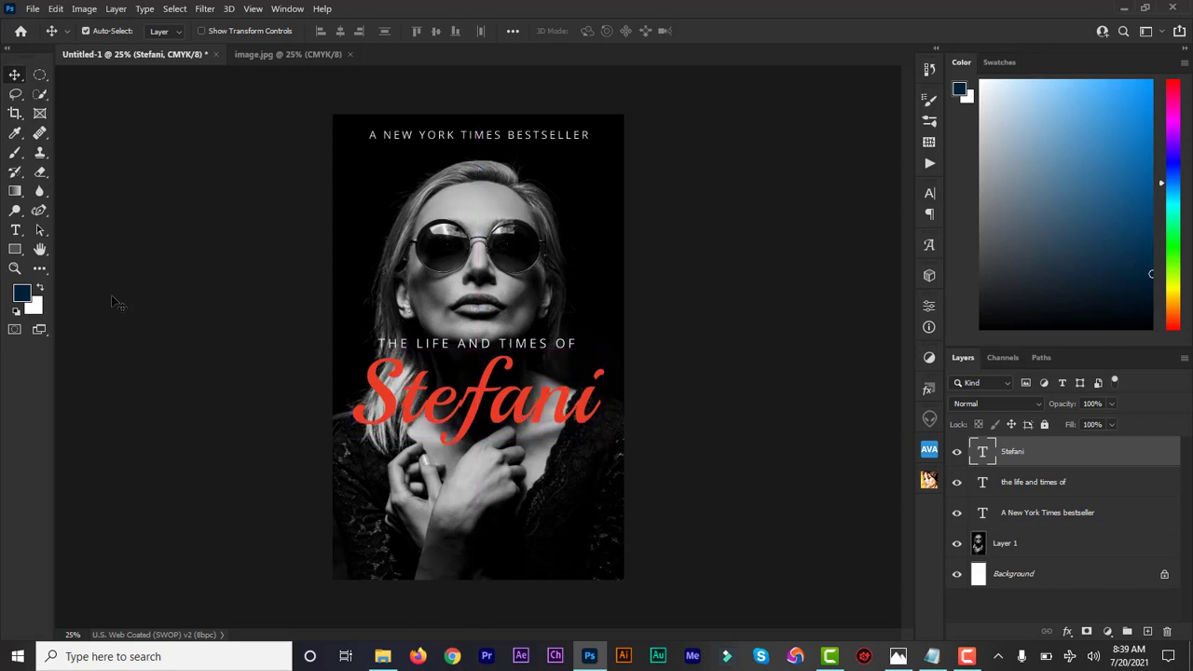
# Add the author's full name as a new text line near the bottom of the cover.
pyautogui.click(15, 231)
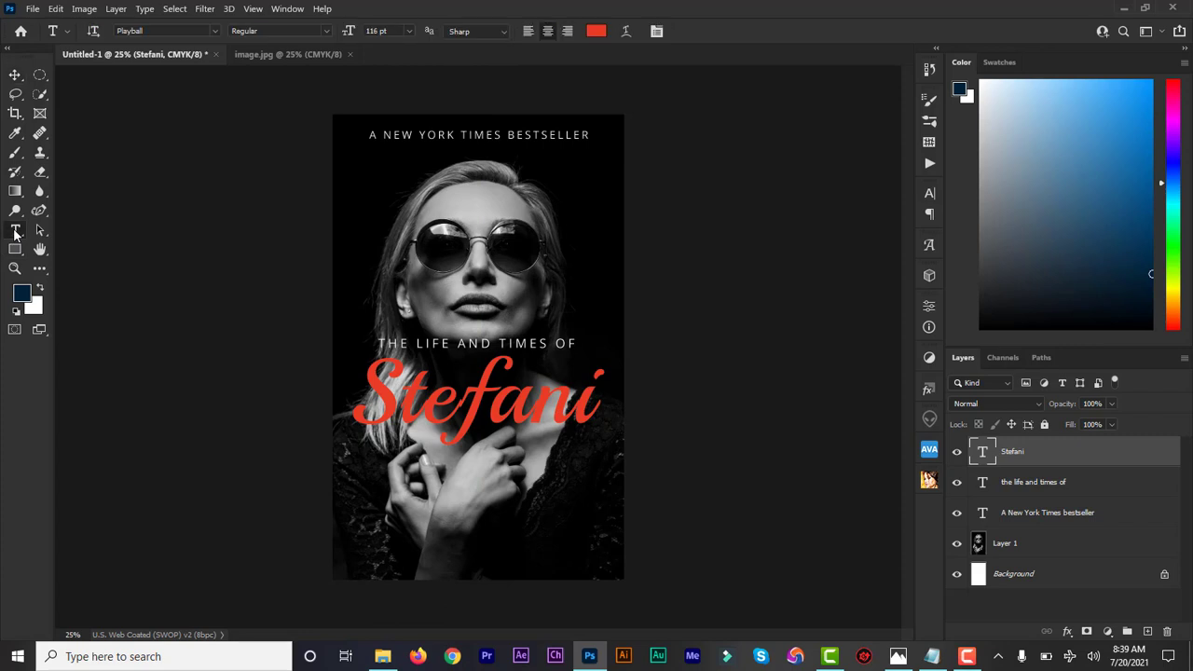
pyautogui.click(392, 556)
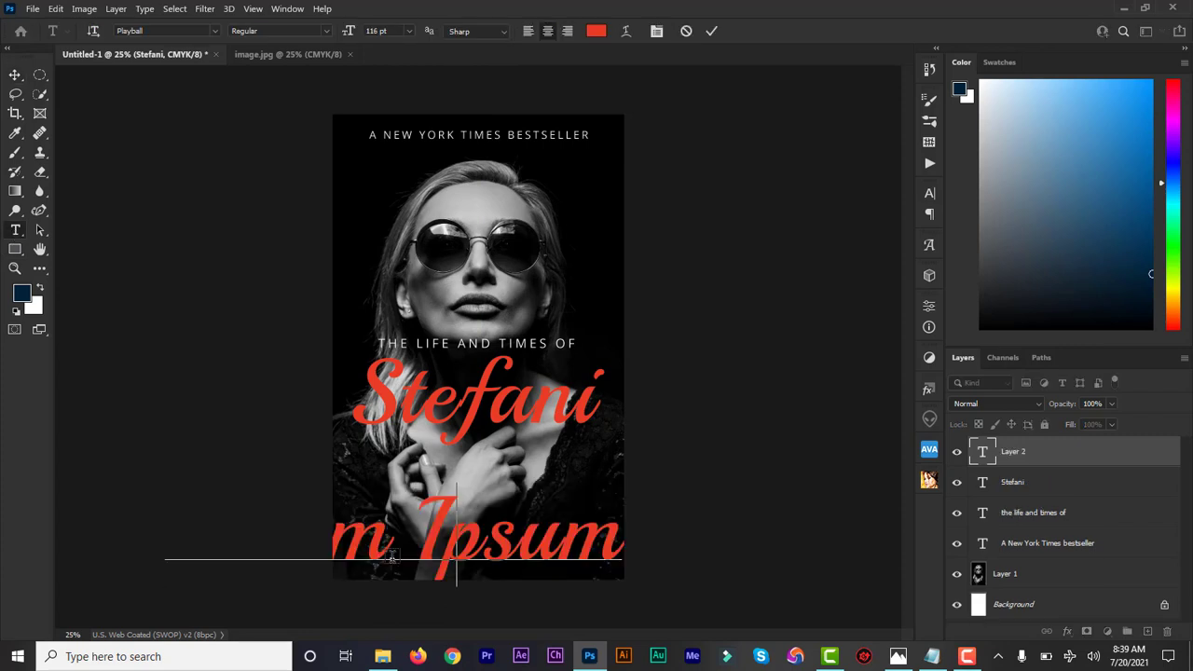
pyautogui.write('Angeli')
pyautogui.write('na d')
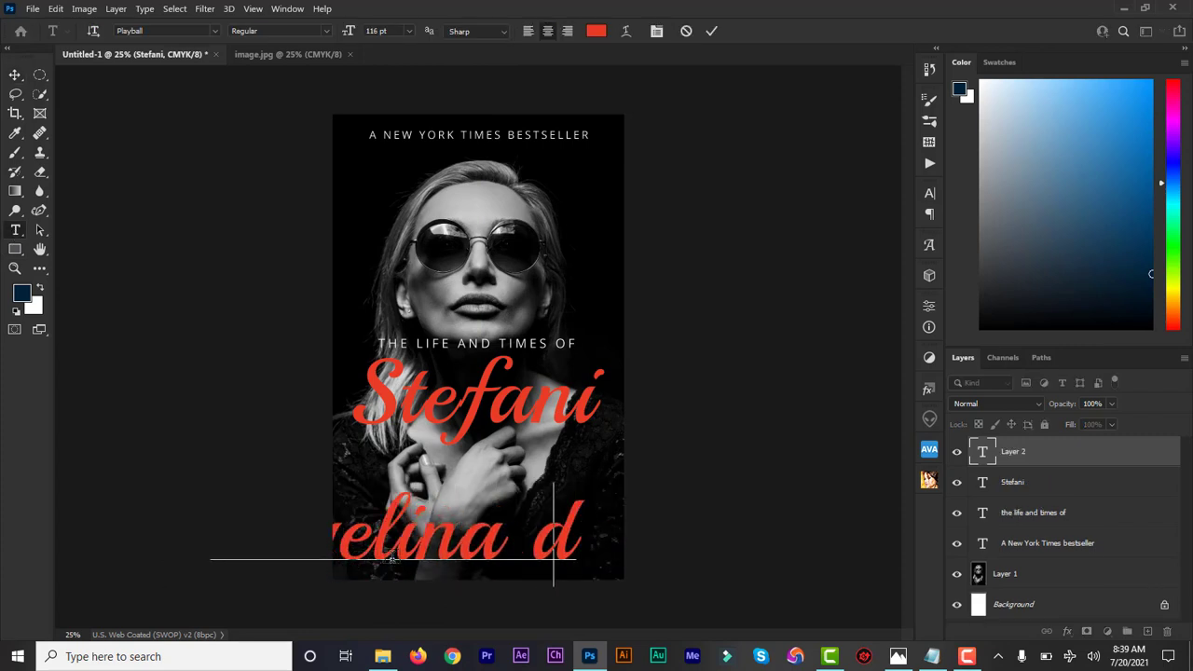
pyautogui.press('BackSpace')
pyautogui.write('hudson')
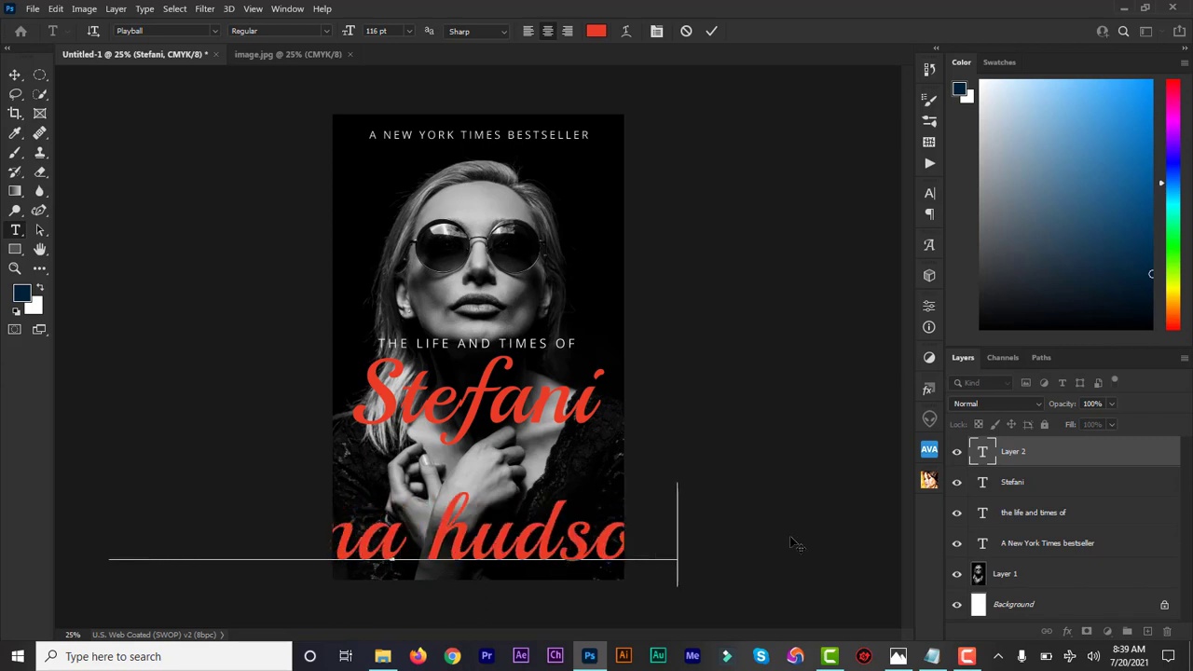
pyautogui.click(983, 452)
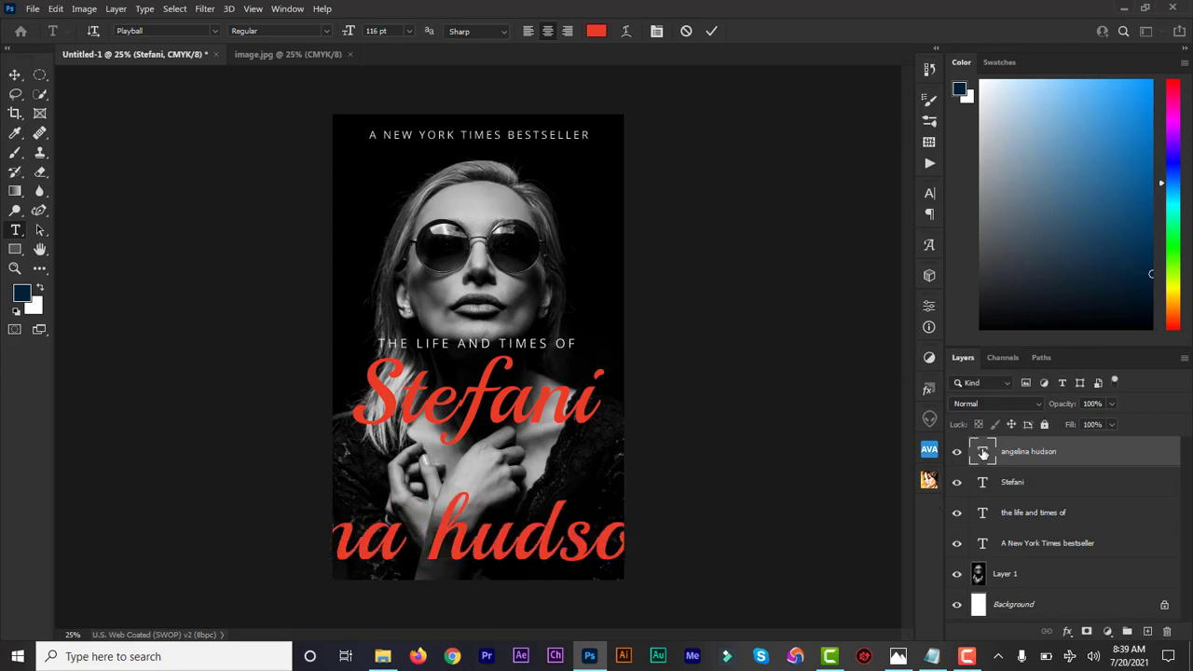
# Set the author's name in Open Sans Bold at 24 pt.
pyautogui.doubleClick(983, 453)
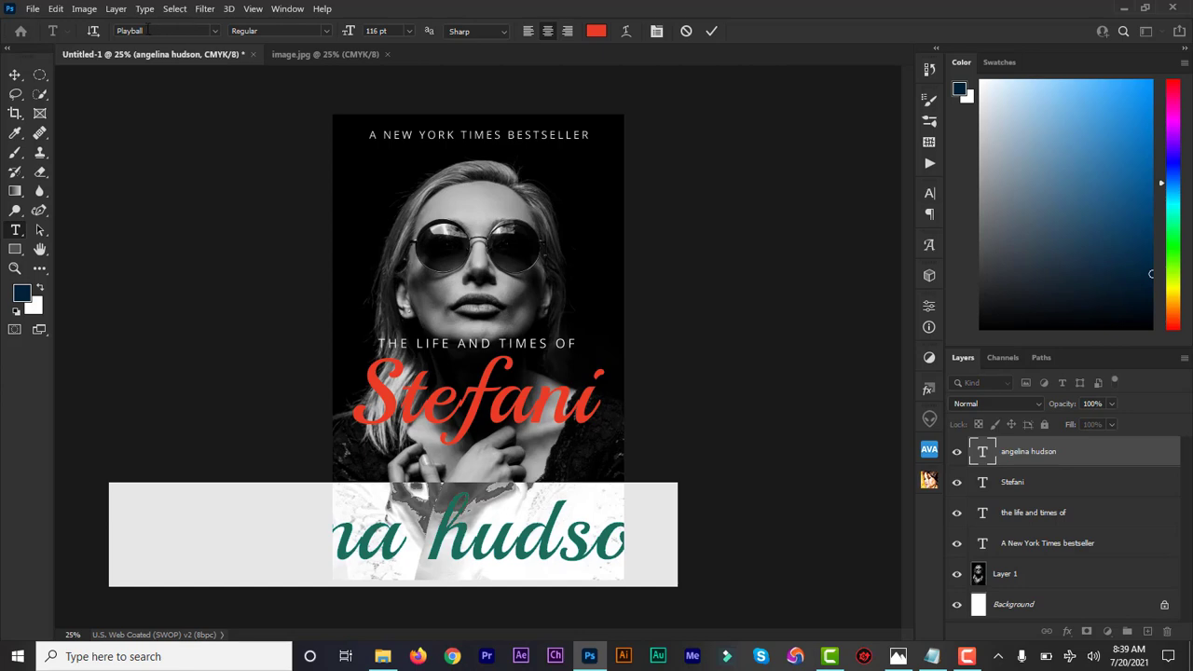
pyautogui.click(147, 30)
pyautogui.write('open')
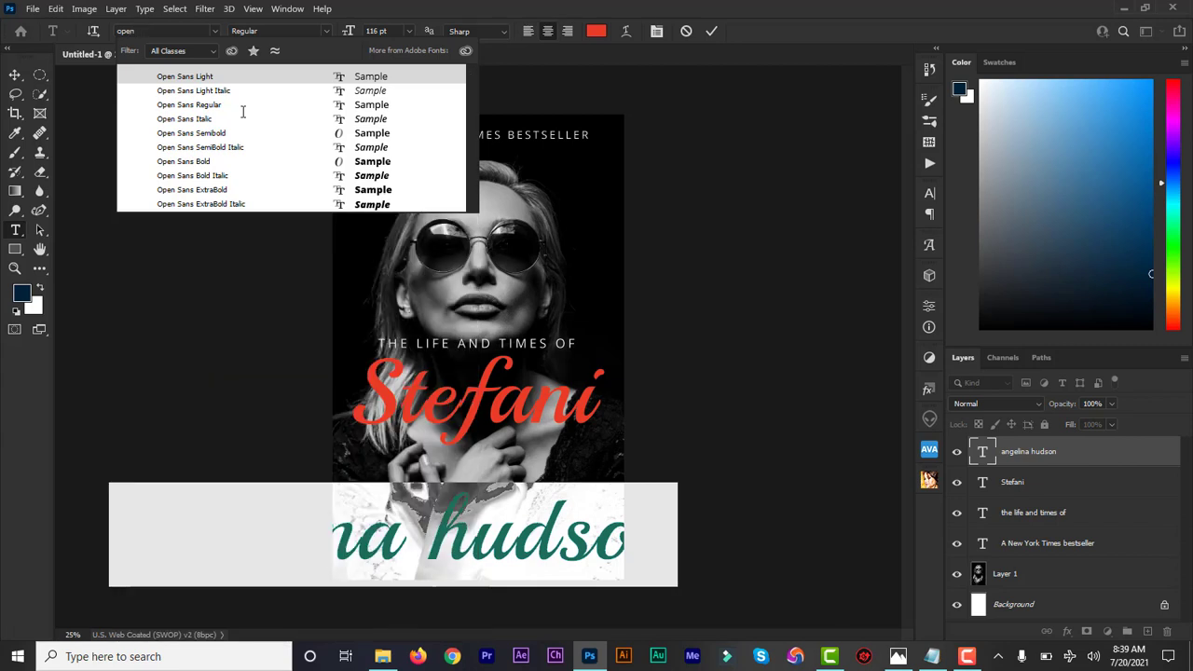
pyautogui.click(225, 163)
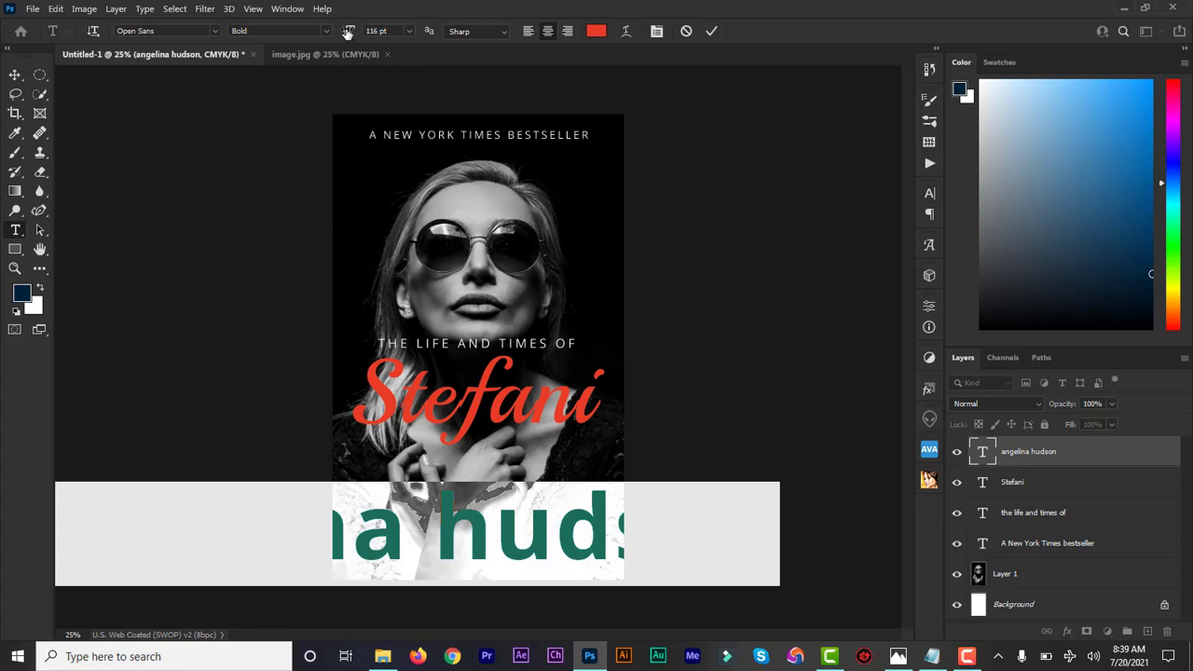
pyautogui.moveTo(347, 31); pyautogui.dragTo(279, 32)
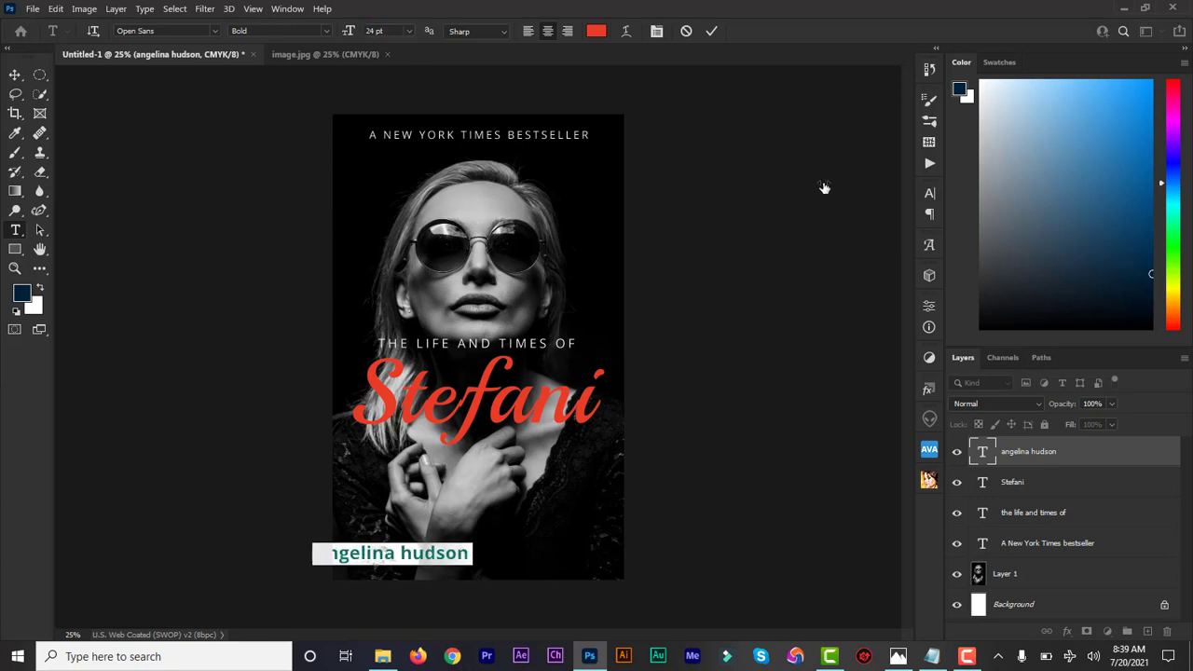
# Put the author's name in all caps with tracking of 20 and centre it near the cover's bottom edge.
pyautogui.click(929, 194)
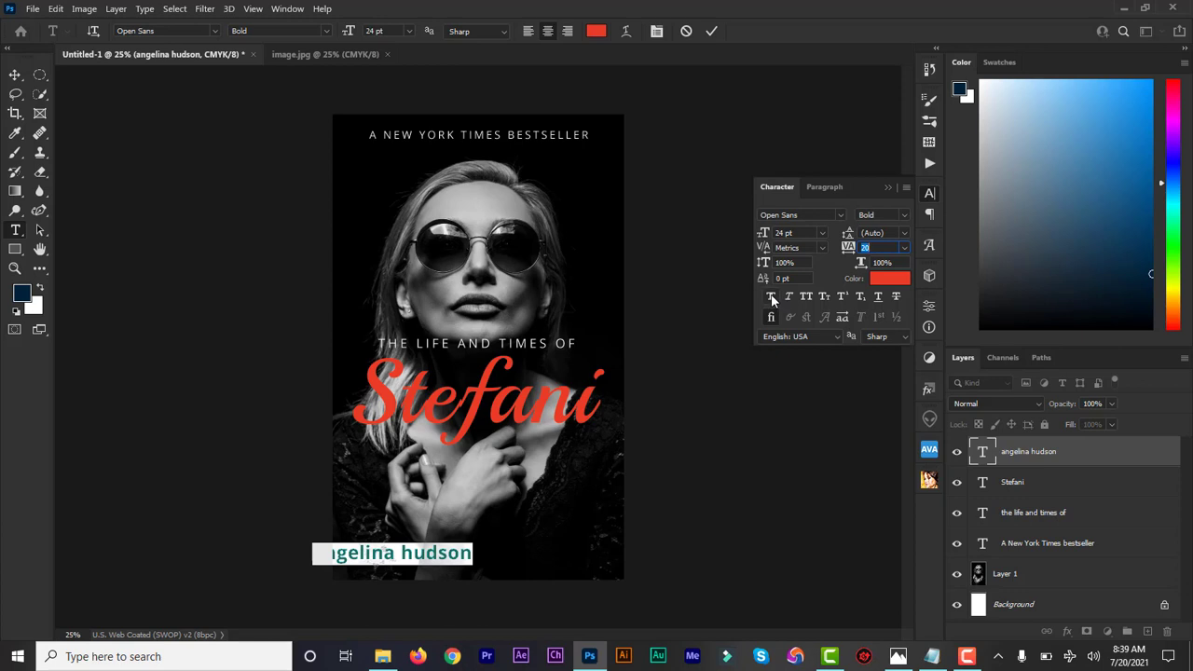
pyautogui.click(805, 295)
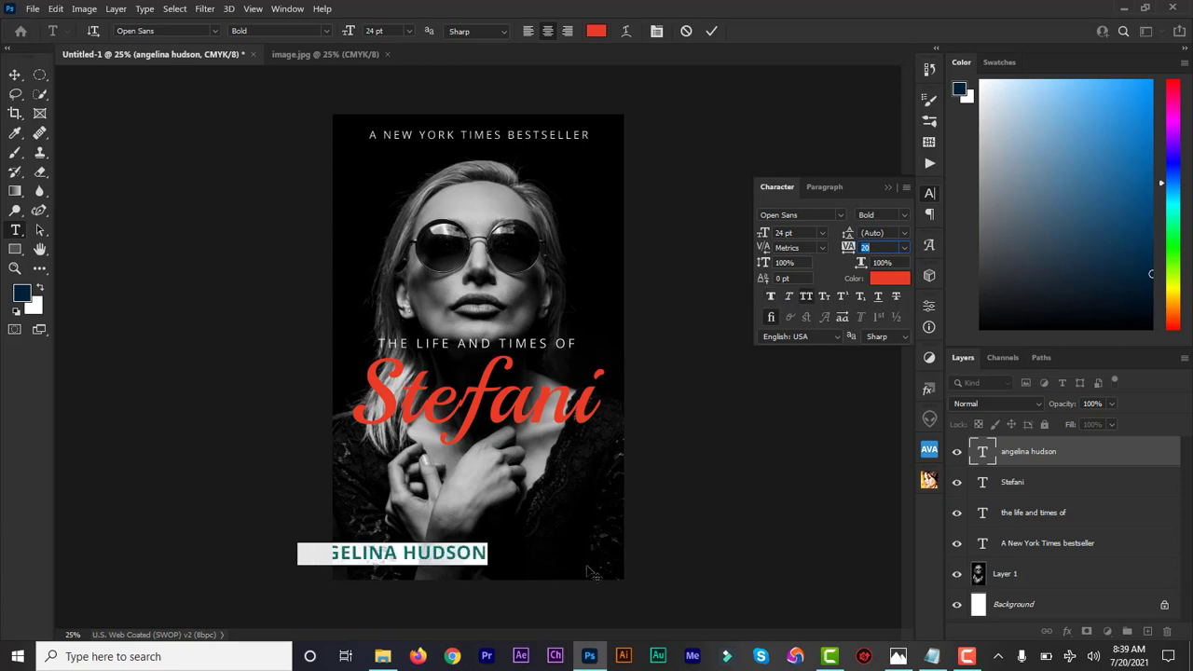
pyautogui.press('Return')
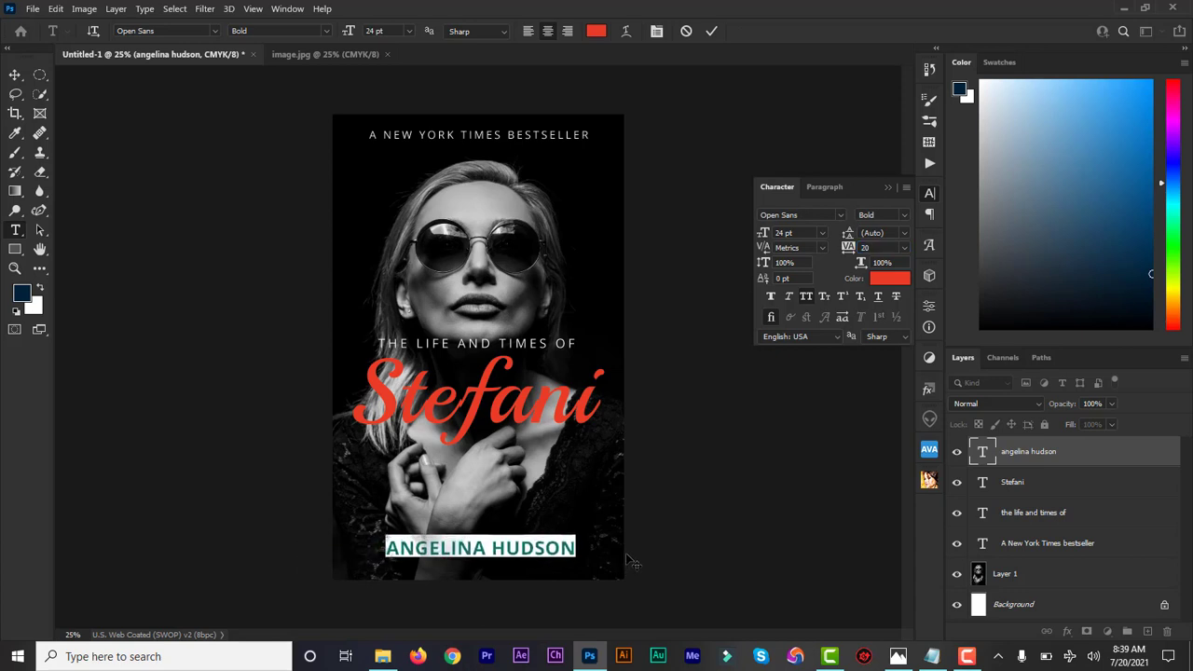
# Recolour the author's name white and commit the text.
pyautogui.click(880, 279)
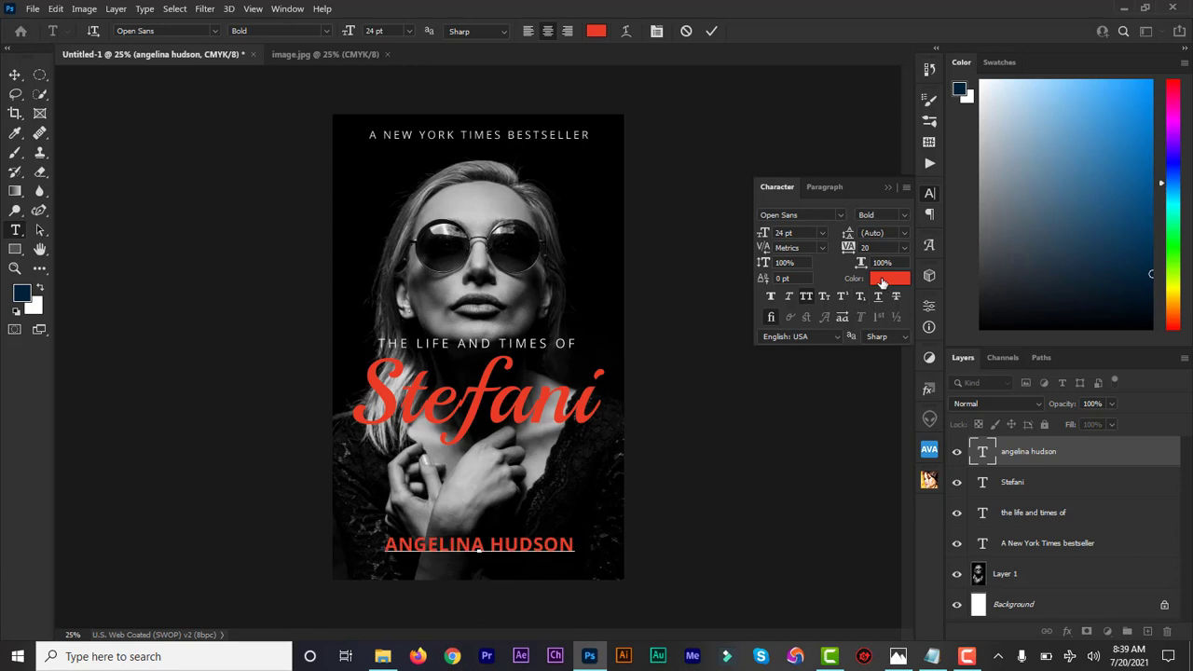
pyautogui.moveTo(809, 377); pyautogui.dragTo(784, 368)
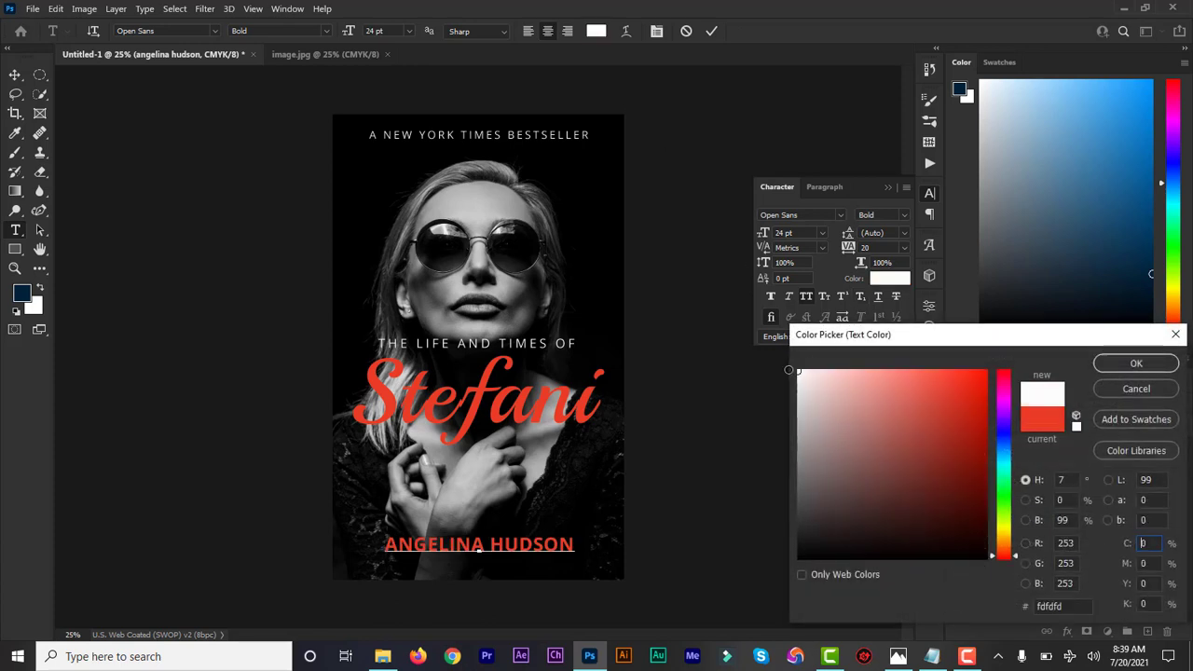
pyautogui.click(1135, 363)
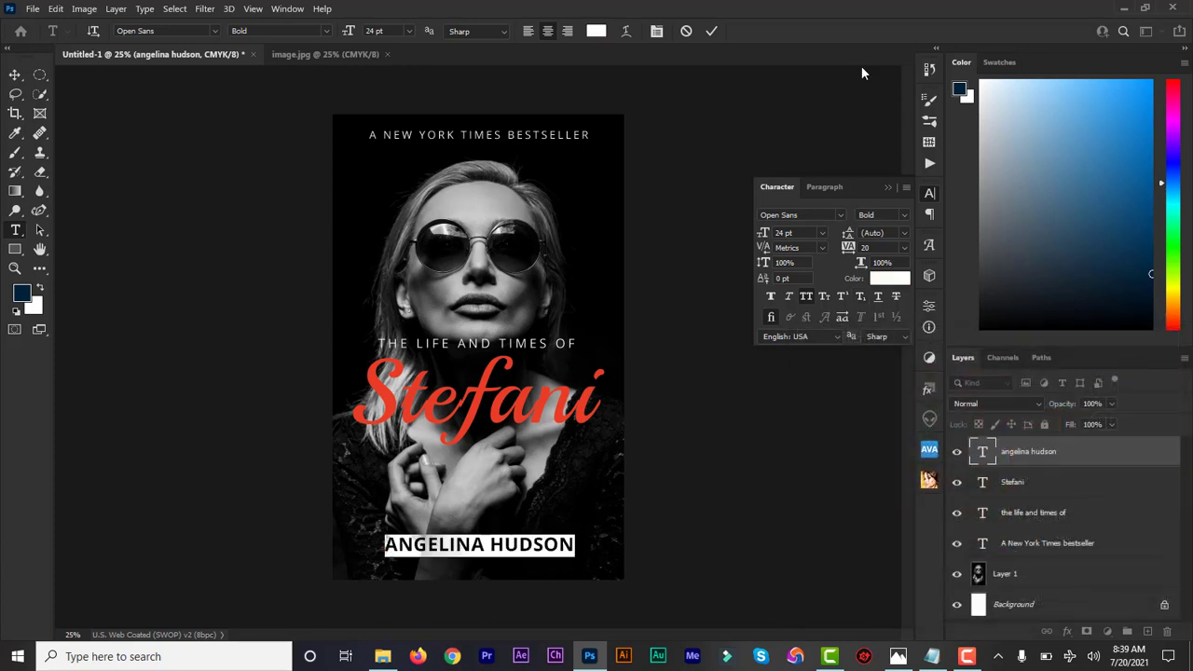
pyautogui.click(710, 31)
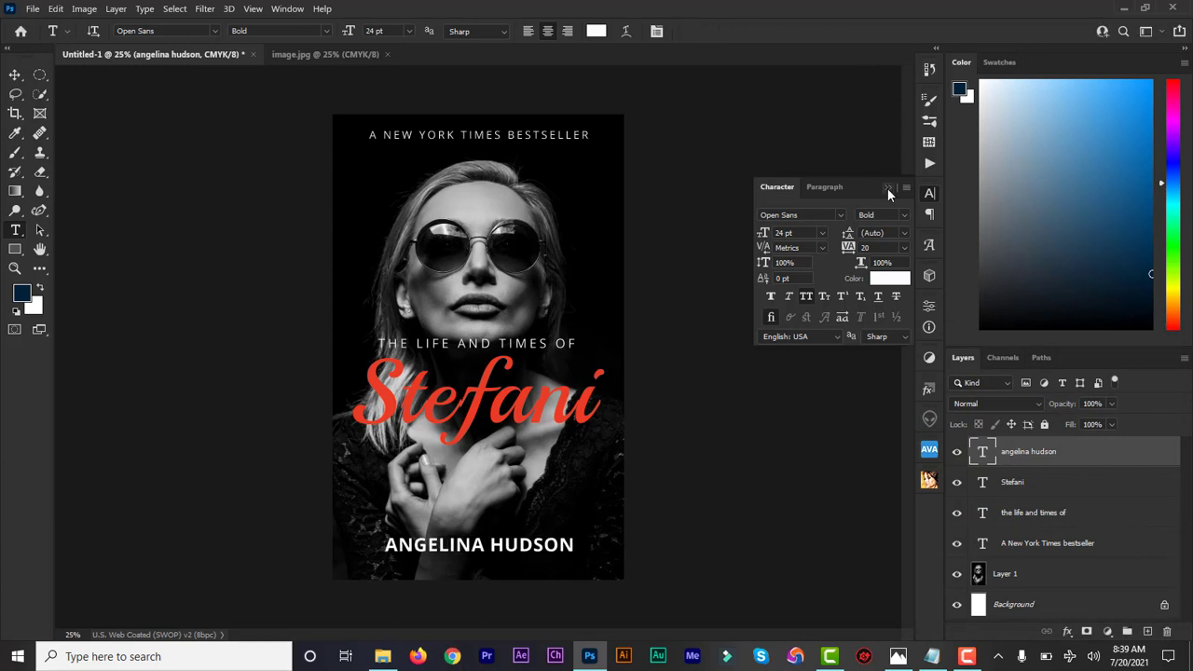
pyautogui.click(887, 188)
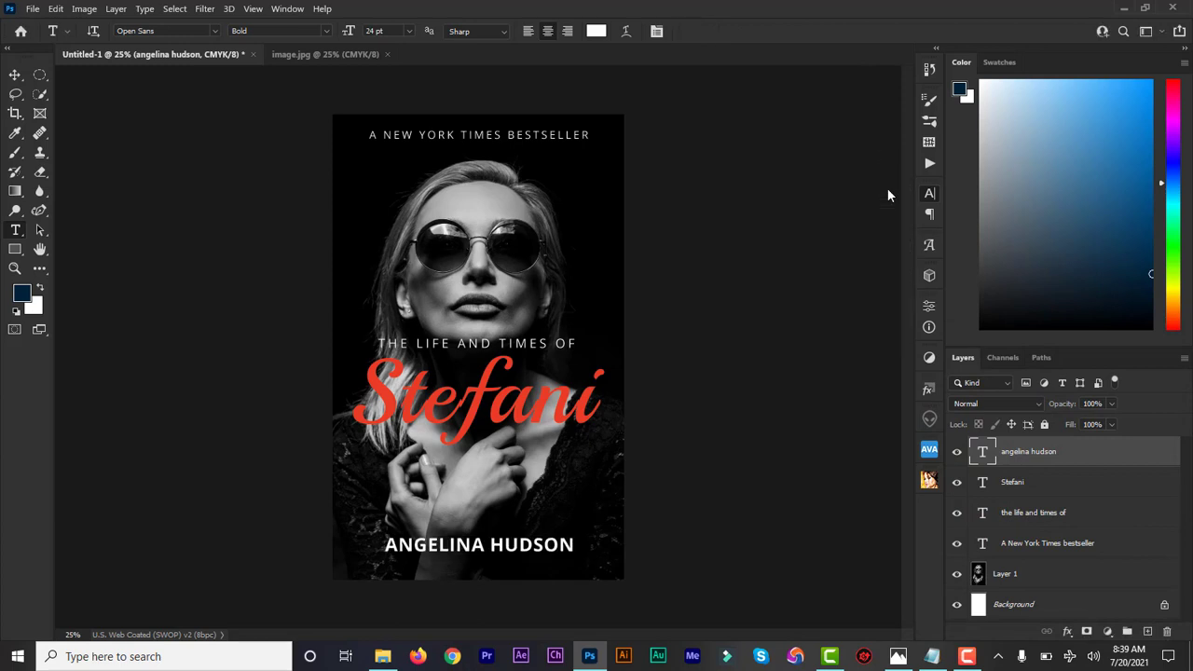
# Nudge the subject's red script name slightly up towards "the life and times of".
pyautogui.click(16, 76)
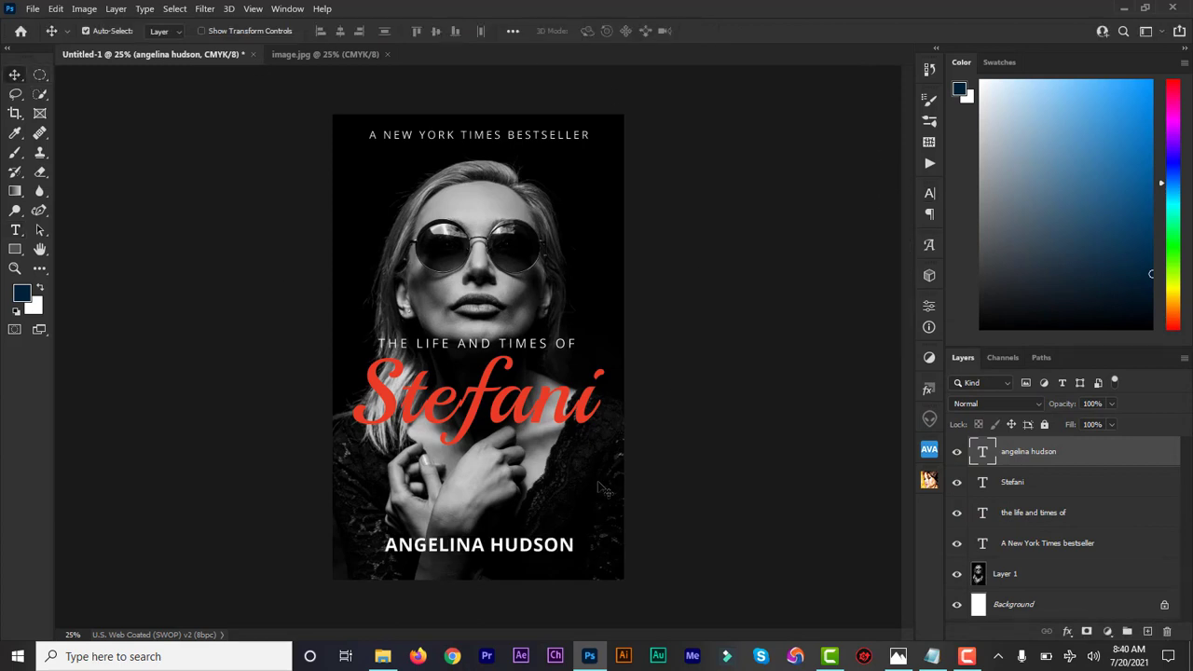
pyautogui.click(1015, 483)
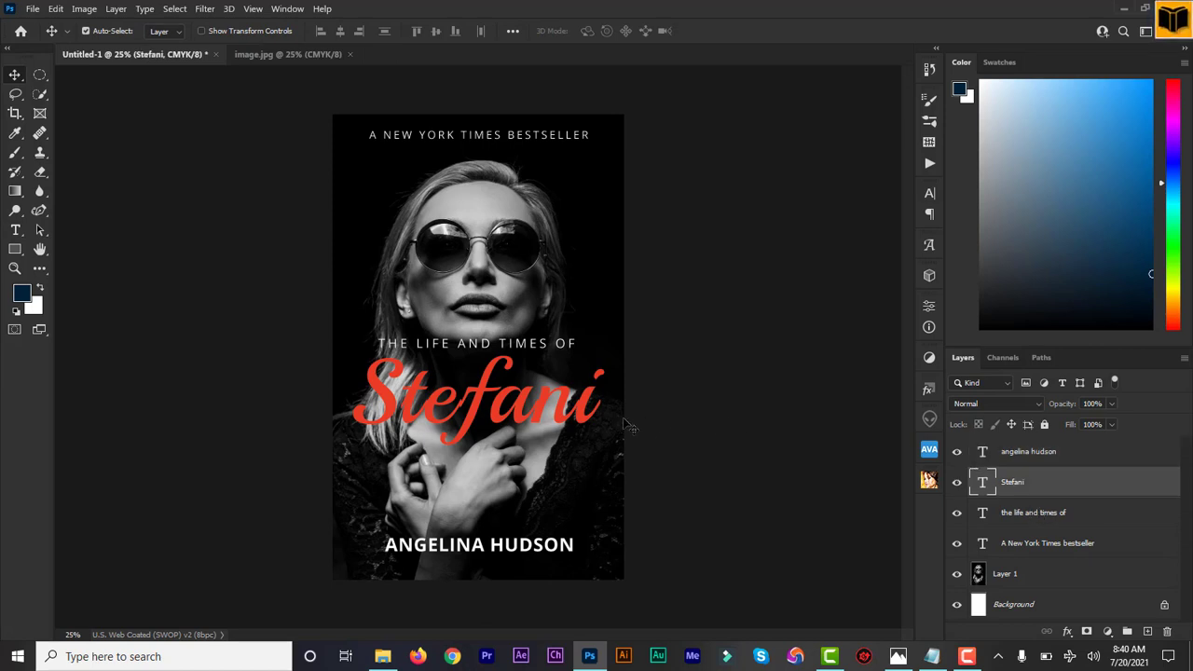
pyautogui.press('Up')
pyautogui.press('Up')
pyautogui.press('Up')
pyautogui.press('Up')
pyautogui.press('Up')
pyautogui.press('Up')
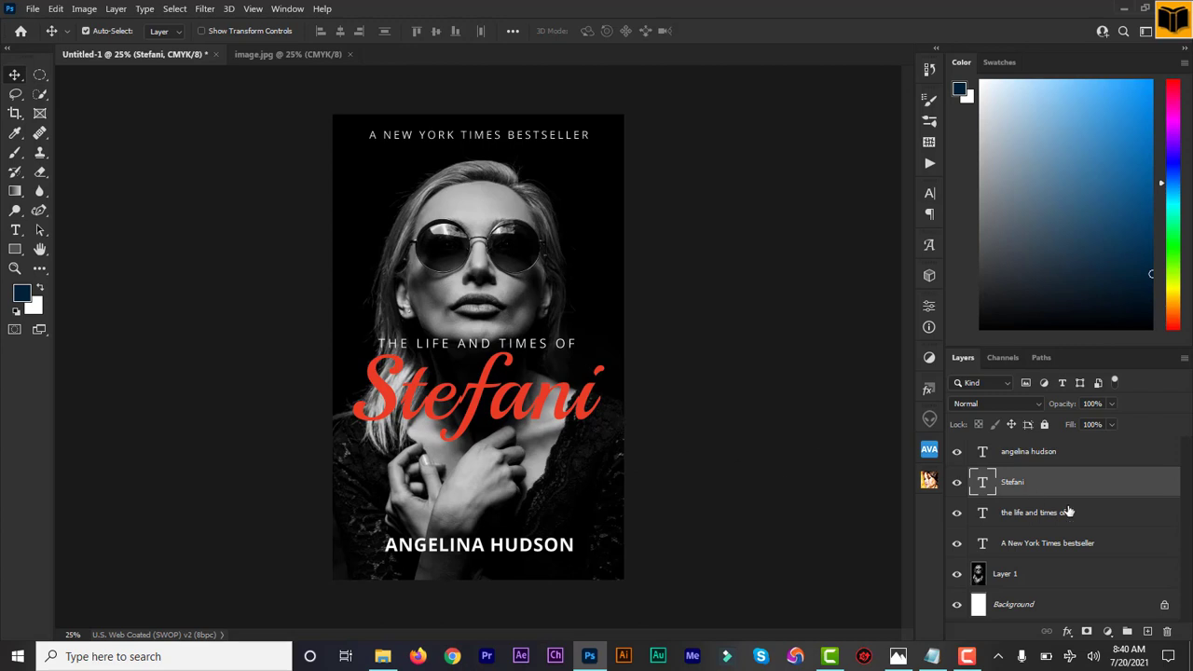
# Align the horizontal centres of all four text lines on the cover.
pyautogui.click(1035, 455)
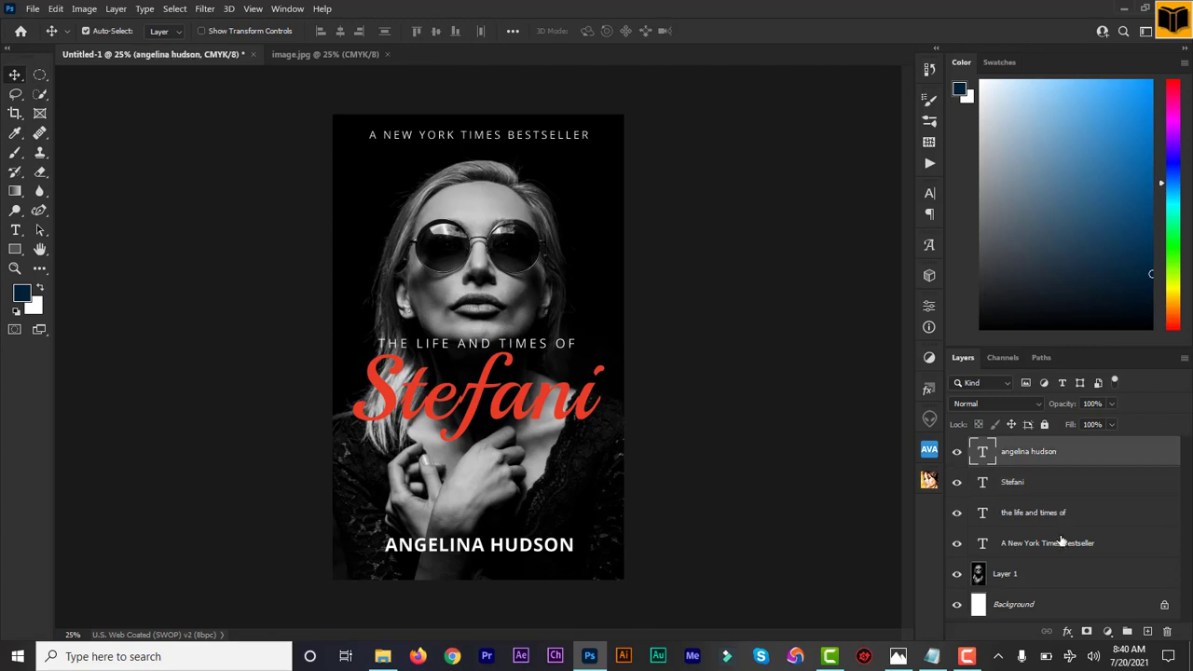
pyautogui.keyDown('shift'); pyautogui.click(1050, 549); pyautogui.keyUp('shift')
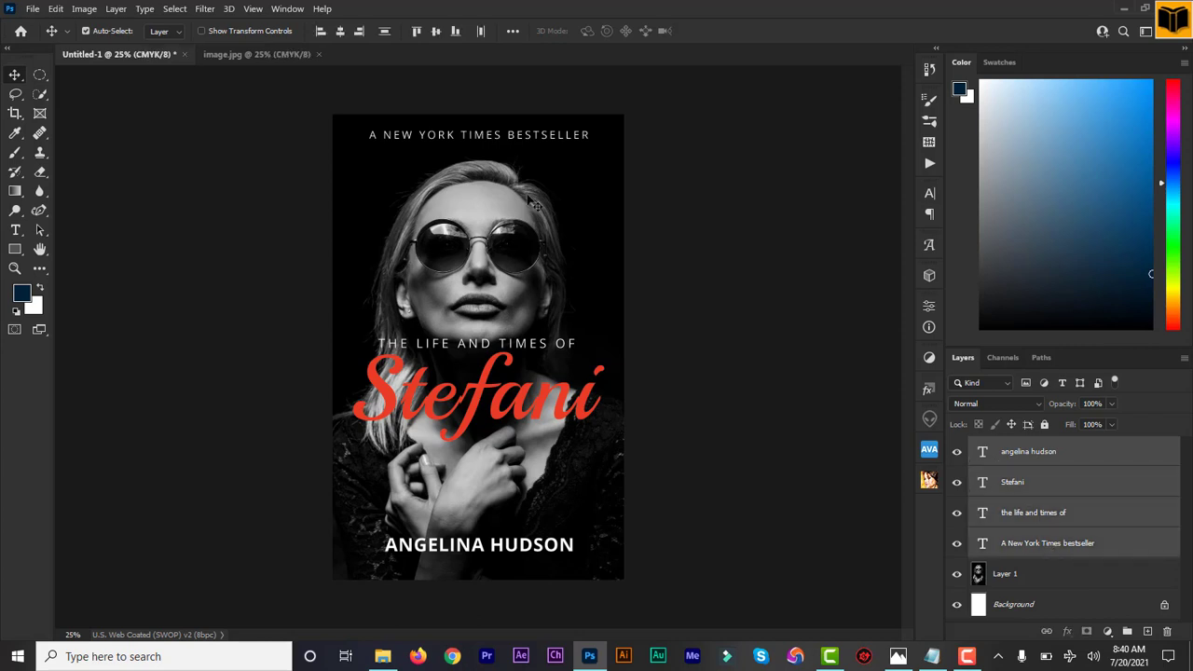
pyautogui.click(341, 33)
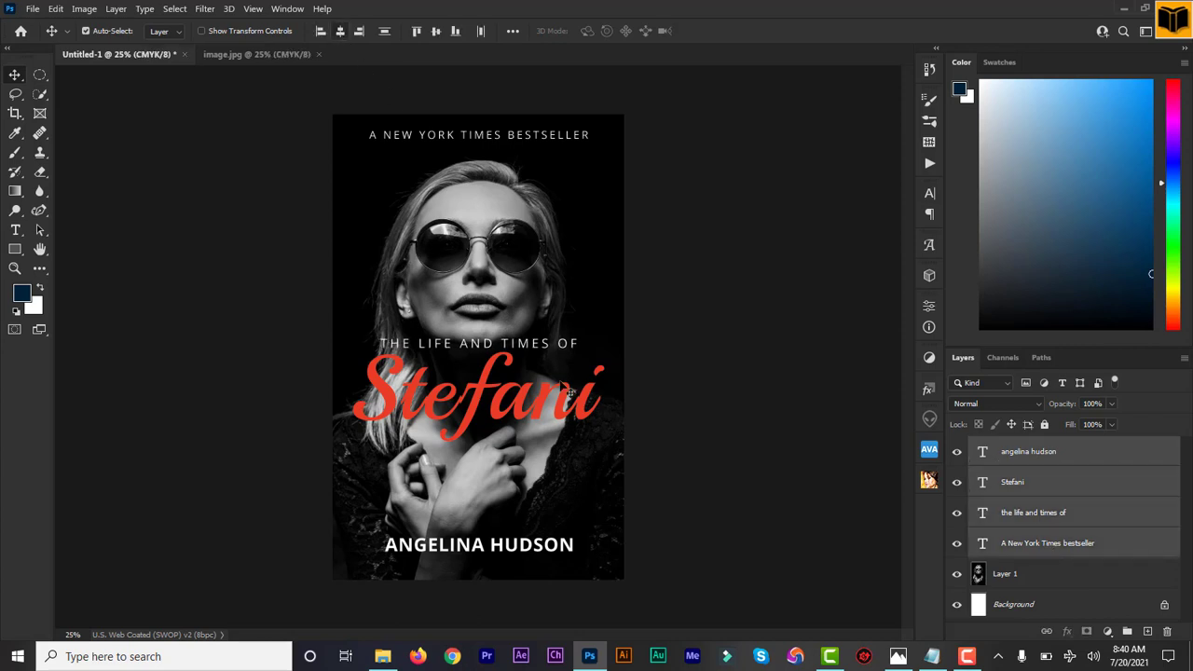
pyautogui.keyDown('shift'); pyautogui.click(1034, 578); pyautogui.keyUp('shift')
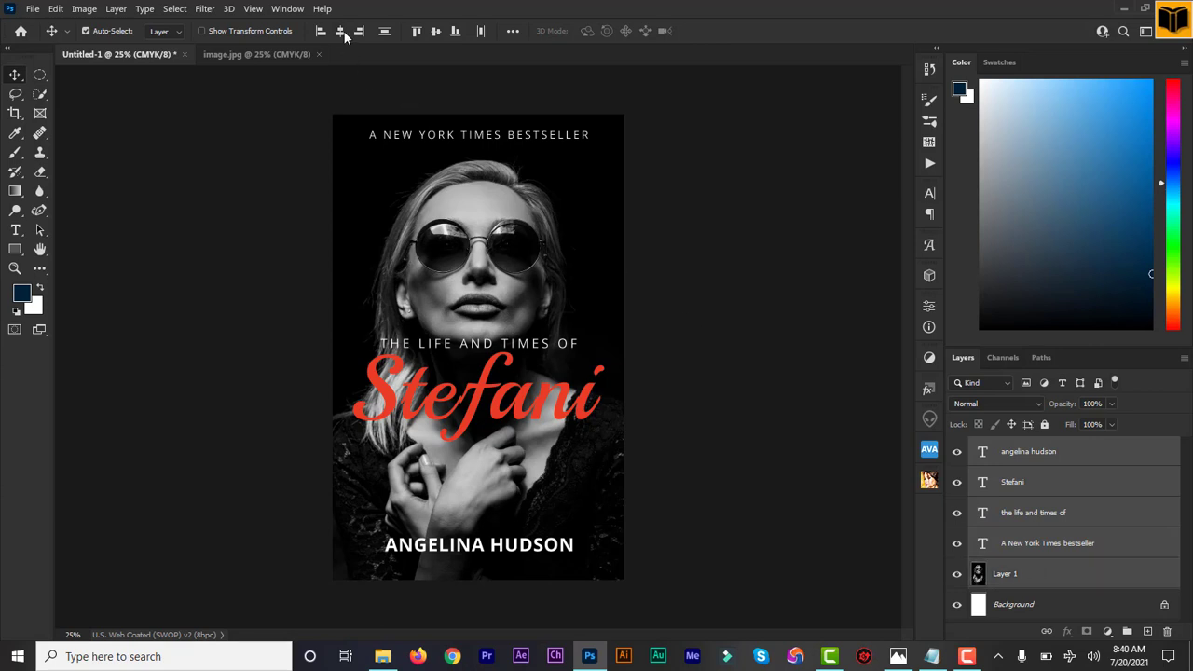
pyautogui.click(1114, 568)
# Group the four text layers and name the group Text.
pyautogui.click(1085, 546)
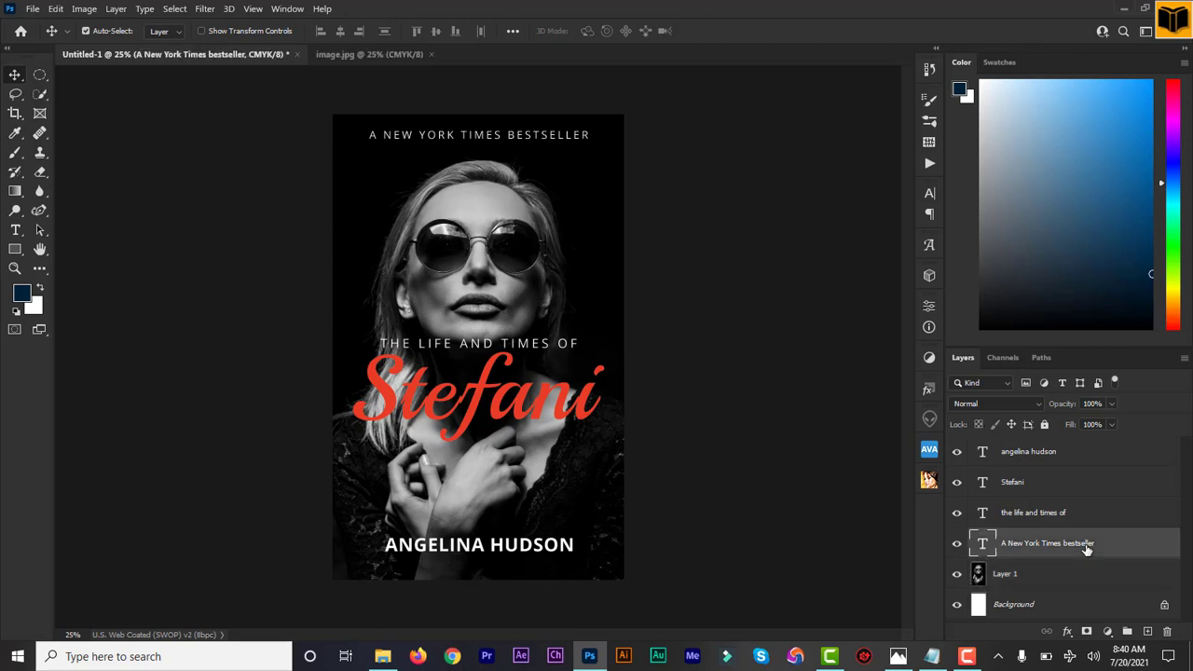
pyautogui.keyDown('shift'); pyautogui.click(1042, 458); pyautogui.keyUp('shift')
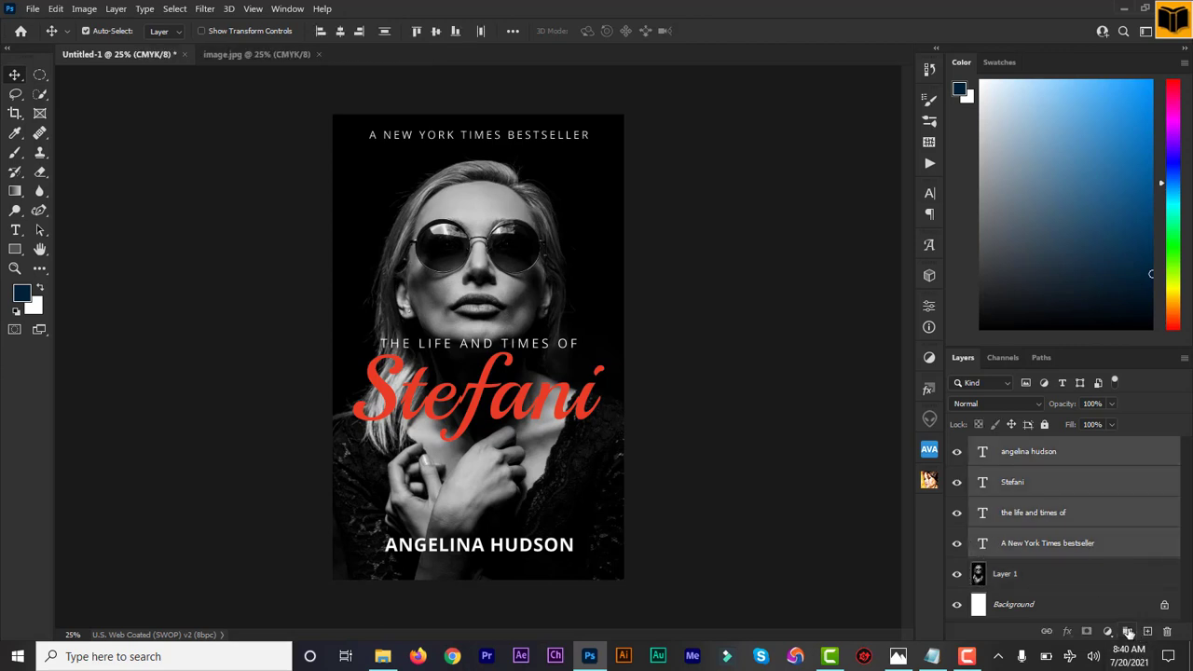
pyautogui.click(1125, 632)
pyautogui.doubleClick(1013, 447)
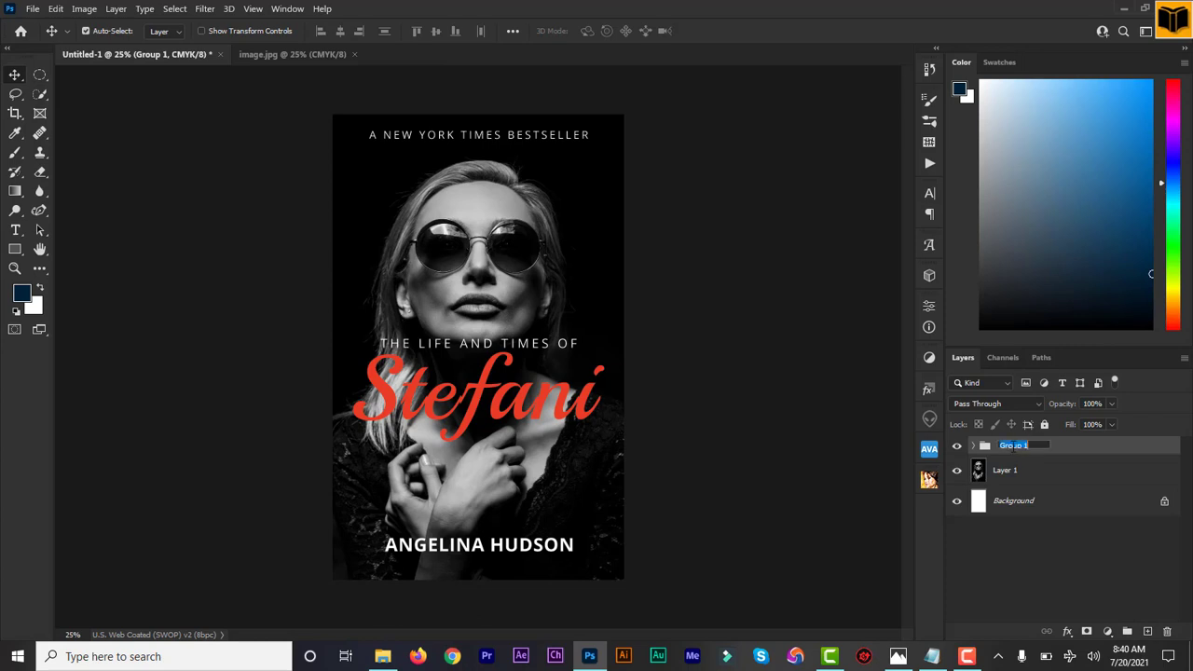
pyautogui.write('Text')
pyautogui.press('Return')
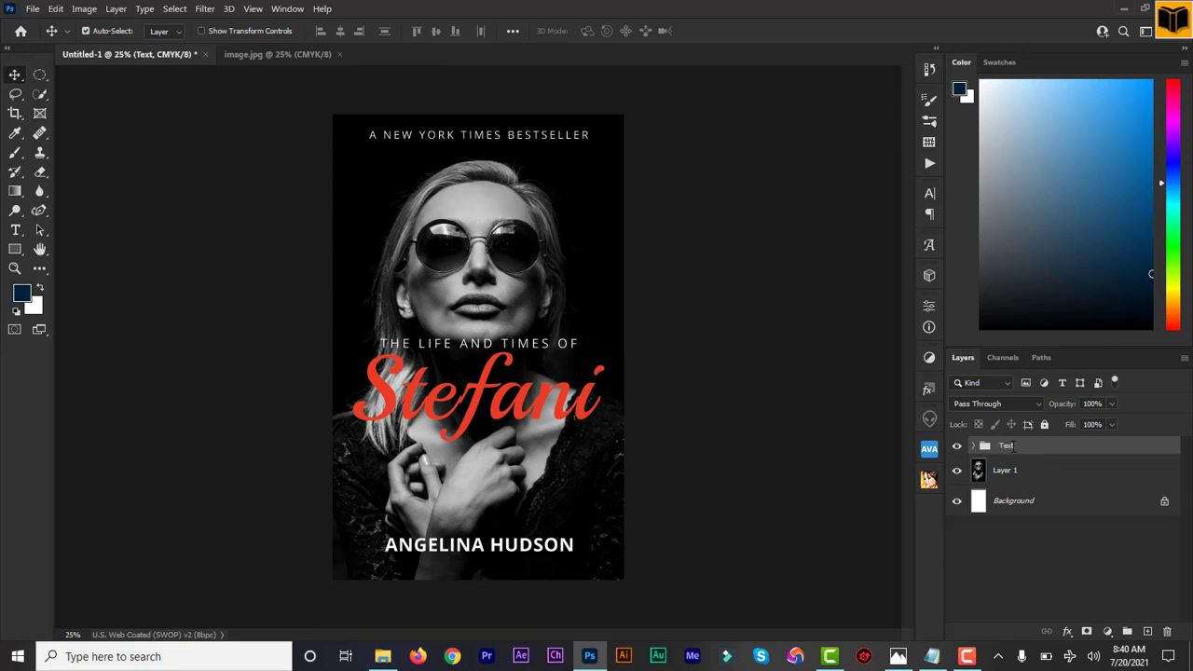
# Convert the portrait layer to a smart object, and inspect its contents in the separate document before closing it.
pyautogui.click(1003, 476)
pyautogui.rightClick(1003, 475)
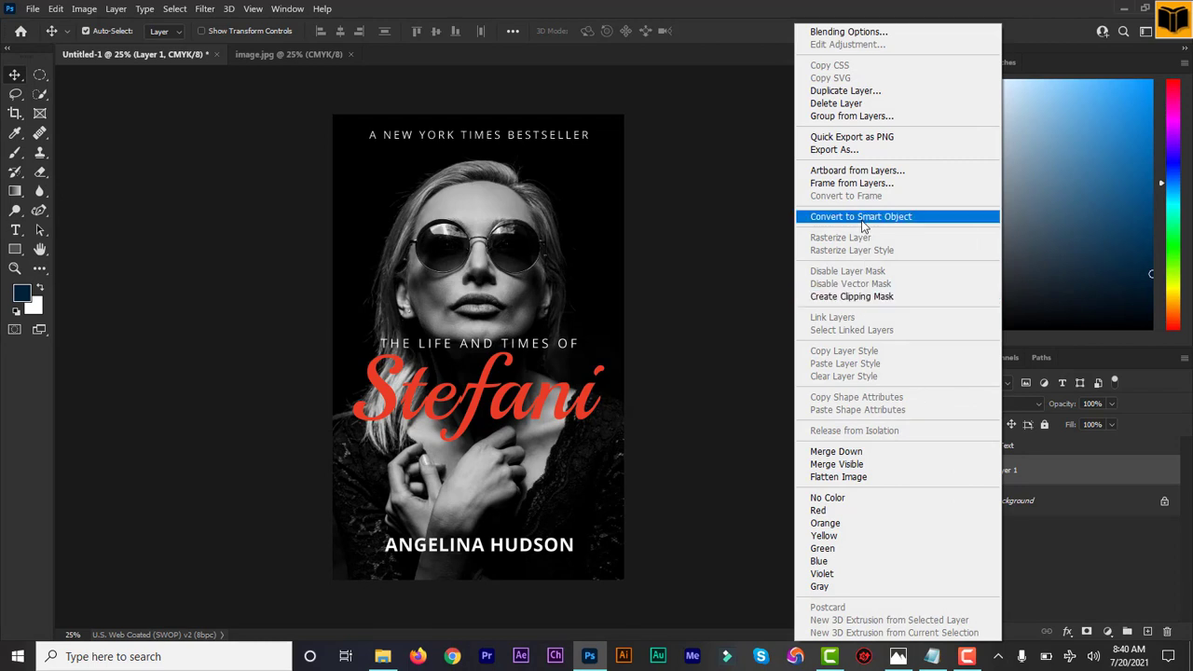
pyautogui.click(861, 217)
pyautogui.doubleClick(979, 470)
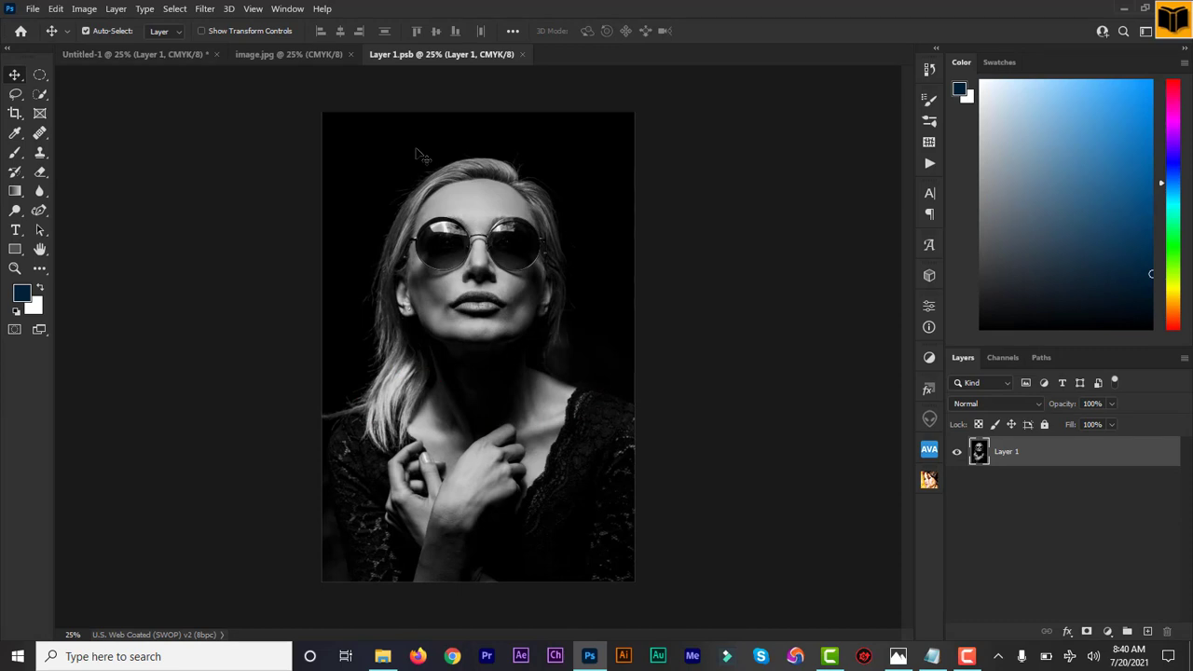
pyautogui.click(523, 54)
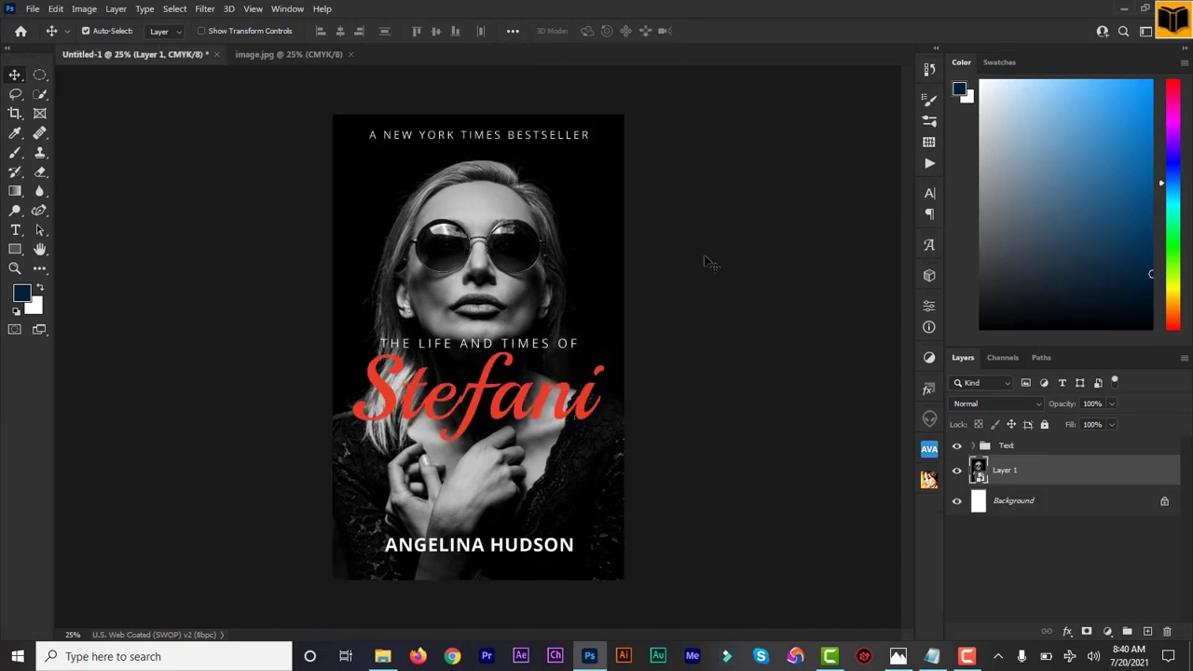
pyautogui.click(1068, 632)
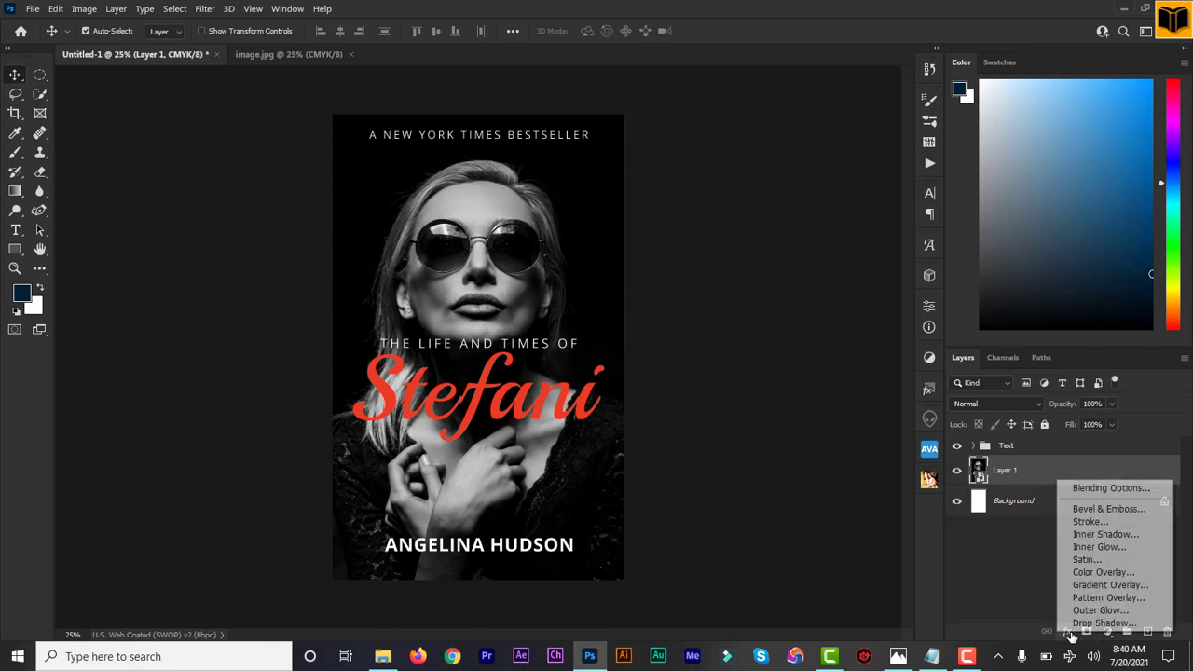
pyautogui.click(1021, 558)
pyautogui.click(1107, 633)
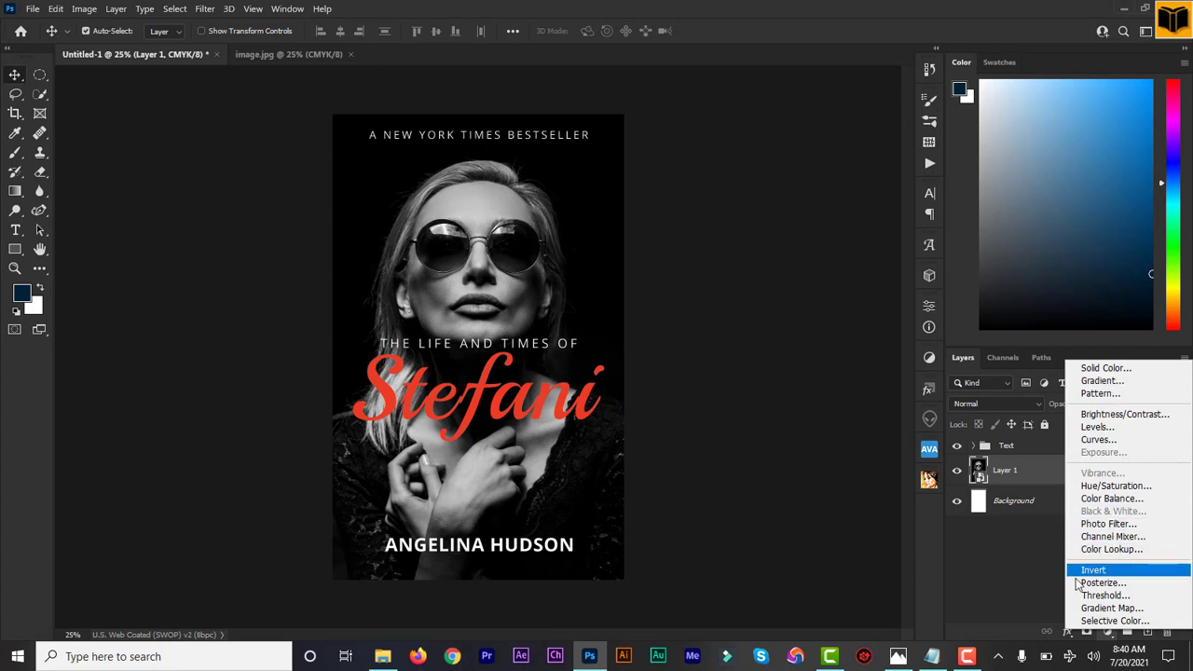
pyautogui.click(1046, 590)
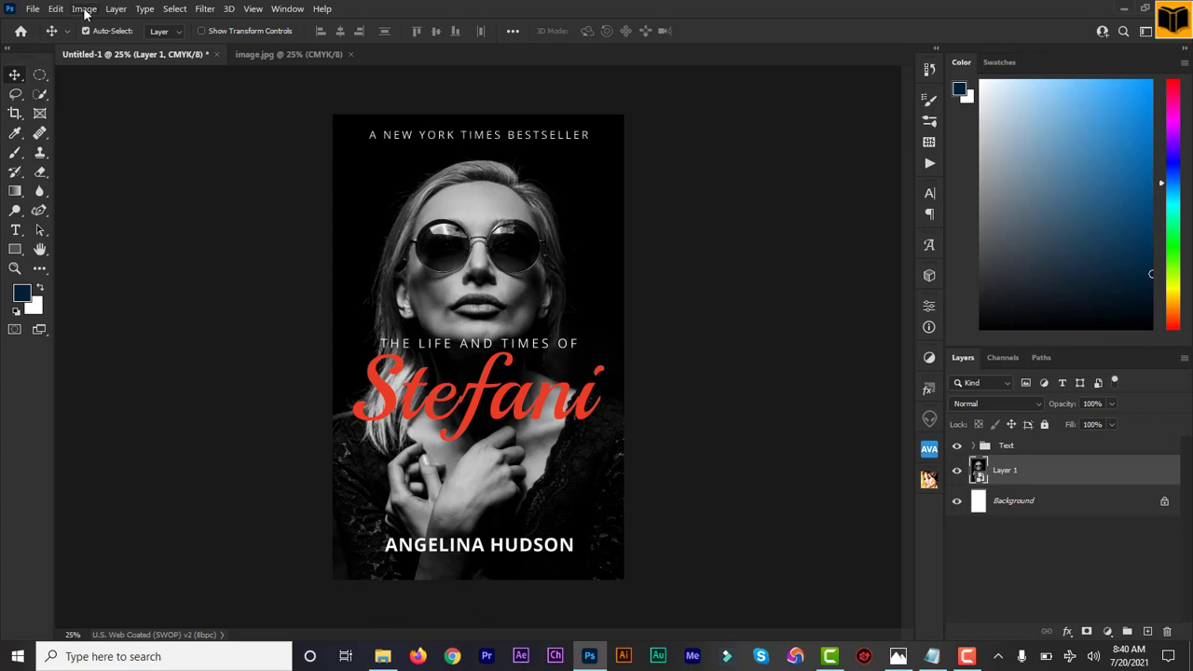
# Save the cover as a layered Photoshop file named "biography, autobiography" in the project's New folder.
pyautogui.click(34, 9)
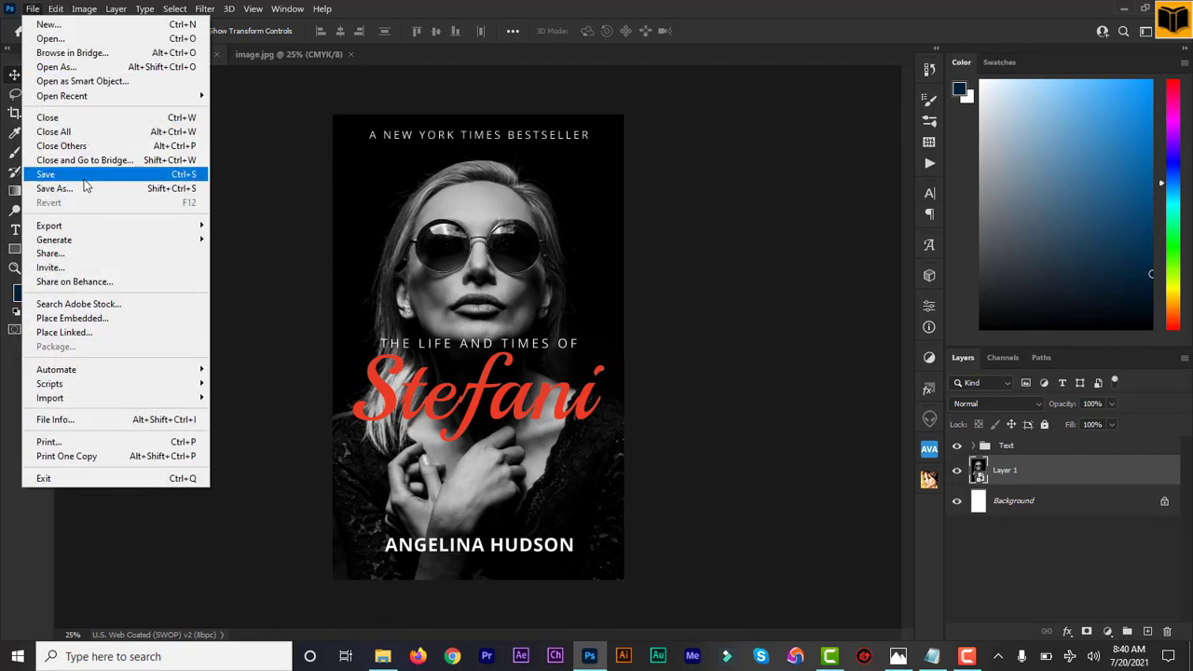
pyautogui.click(85, 189)
pyautogui.write('biography, autobiography')
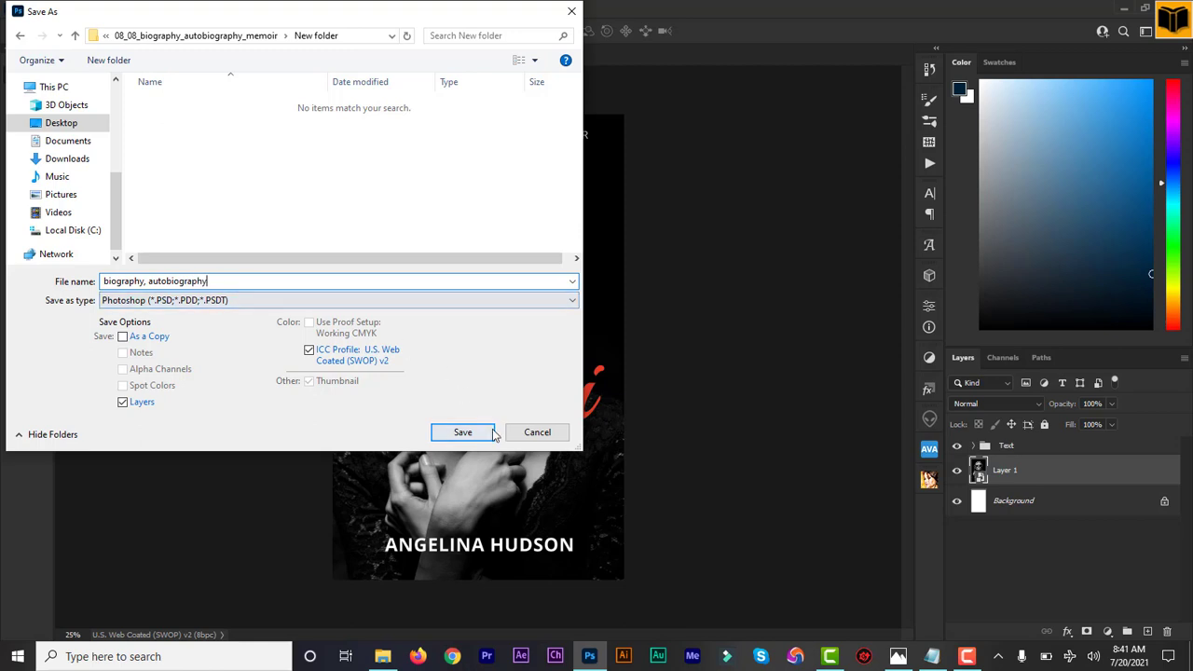
pyautogui.click(463, 433)
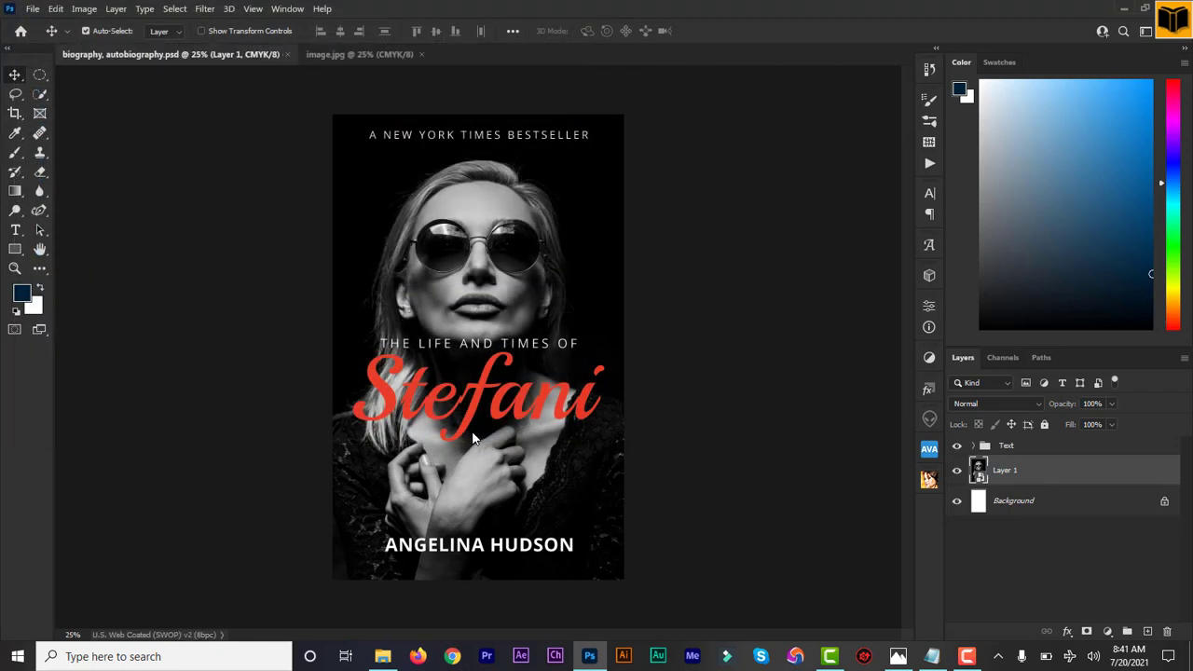
# Save a JPEG copy of the cover under the name "biography, autobiography" in the same folder, accepting the JPEG options.
pyautogui.click(32, 9)
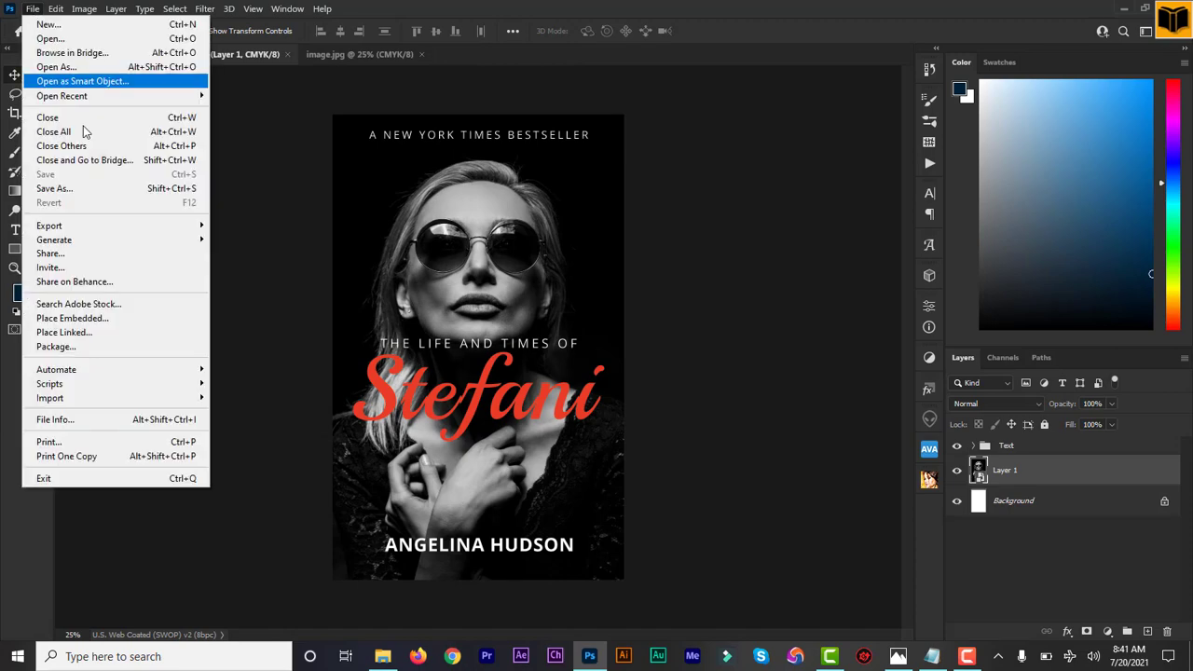
pyautogui.click(108, 191)
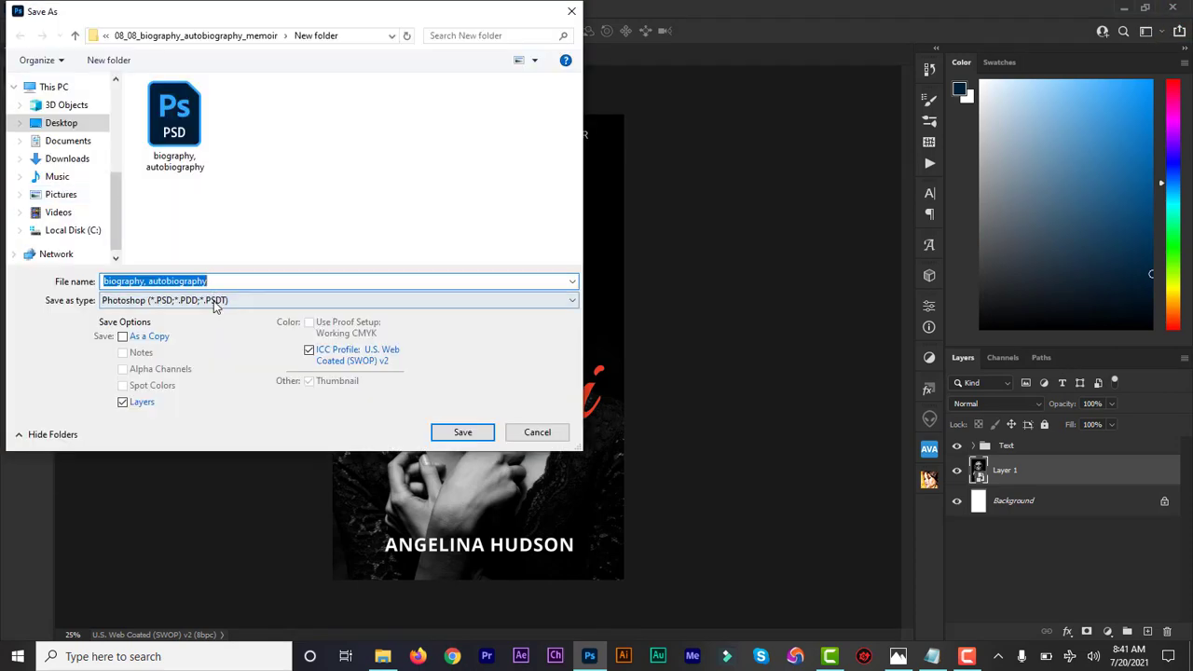
pyautogui.click(215, 300)
pyautogui.click(222, 371)
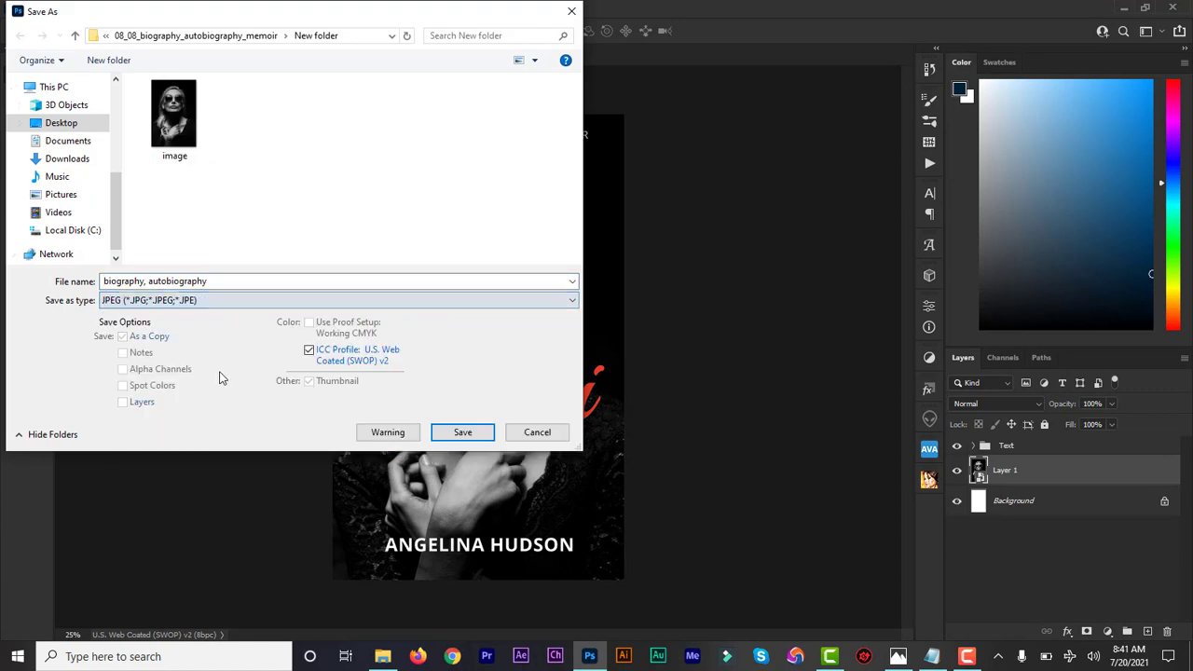
pyautogui.click(450, 433)
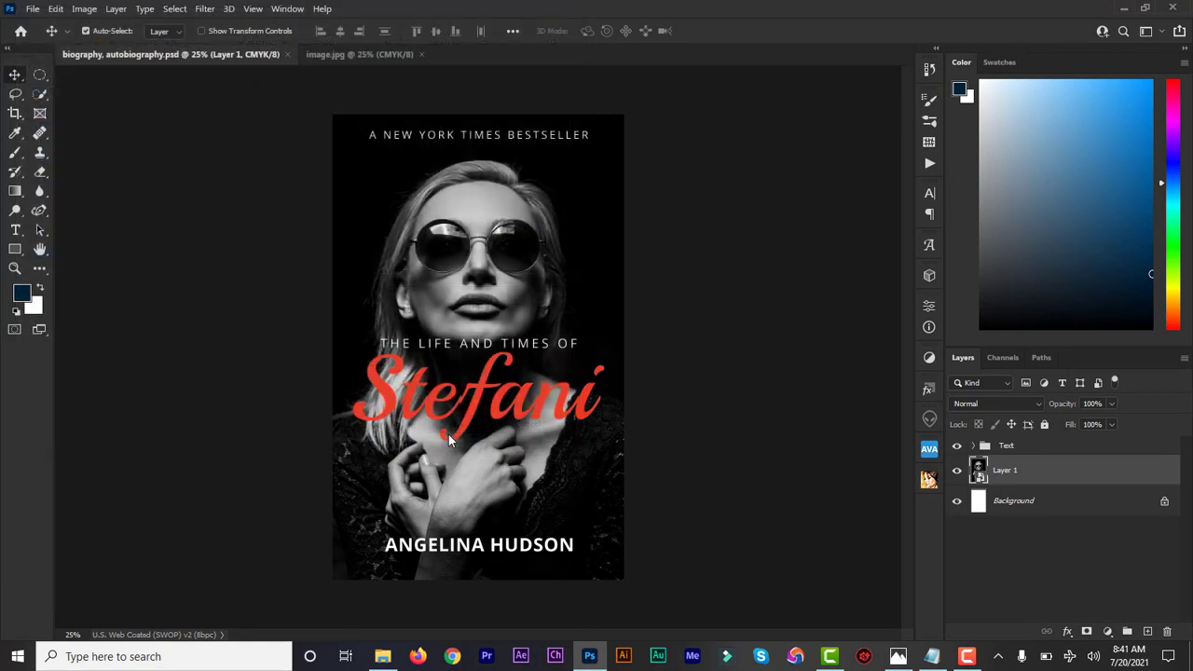
pyautogui.click(680, 152)
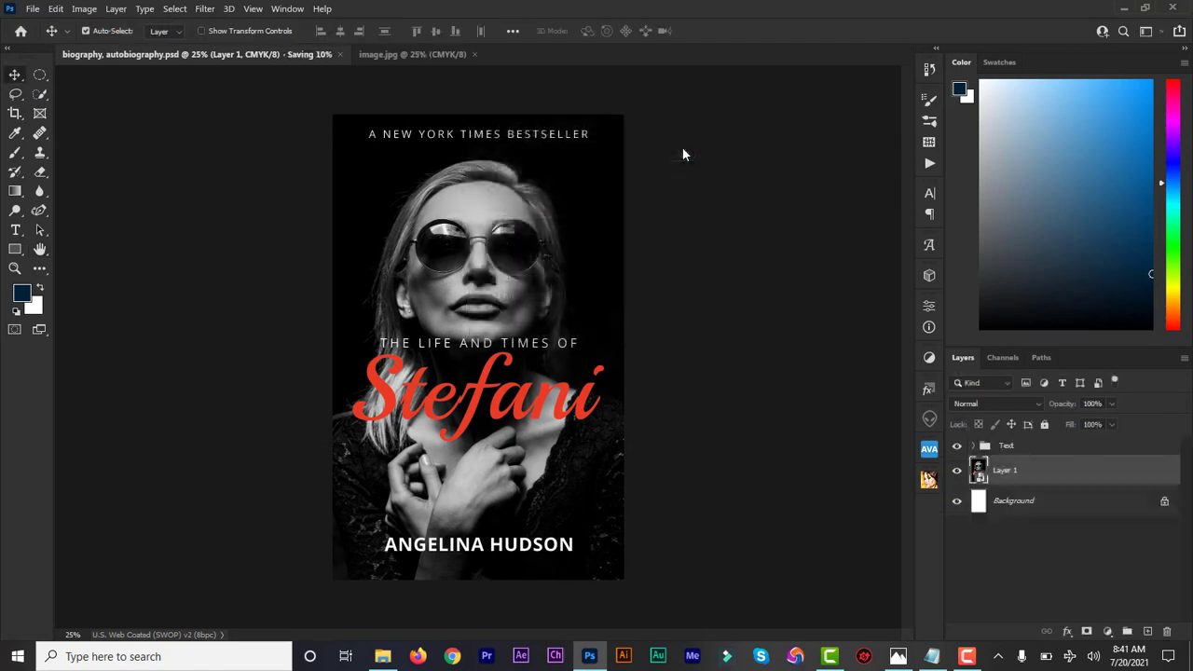
# Switch to File Explorer, view the exported "biography, autobiography" JPEG cover in Photos, and close the viewer.
pyautogui.click(383, 657)
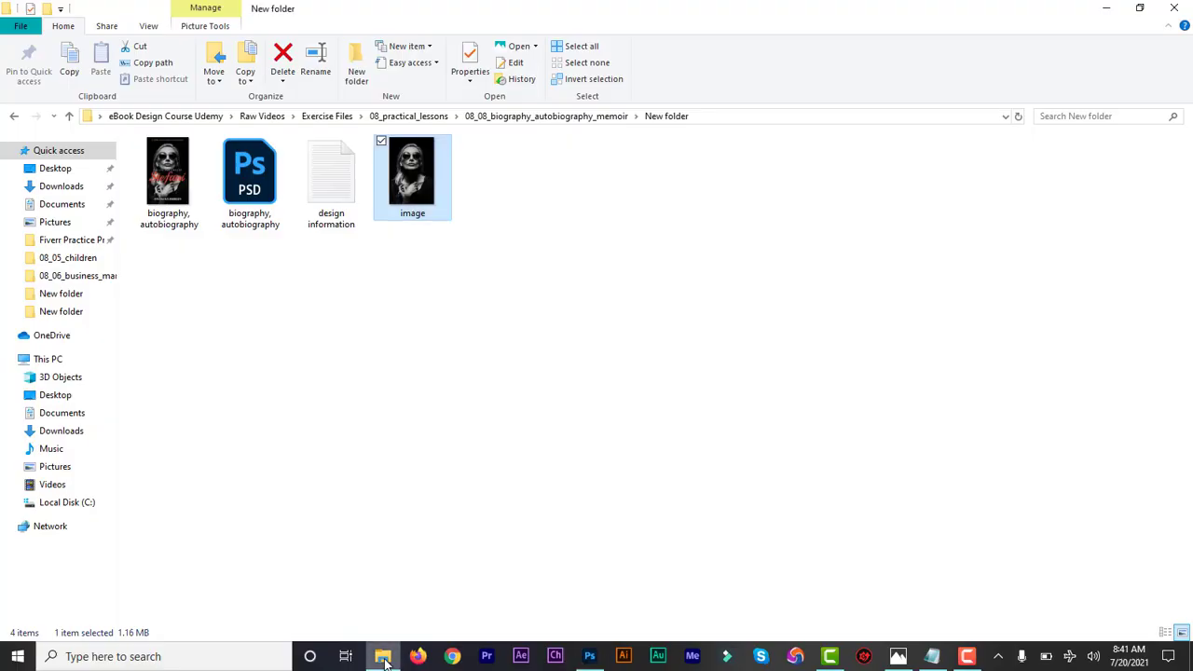
pyautogui.click(168, 182)
pyautogui.doubleClick(167, 181)
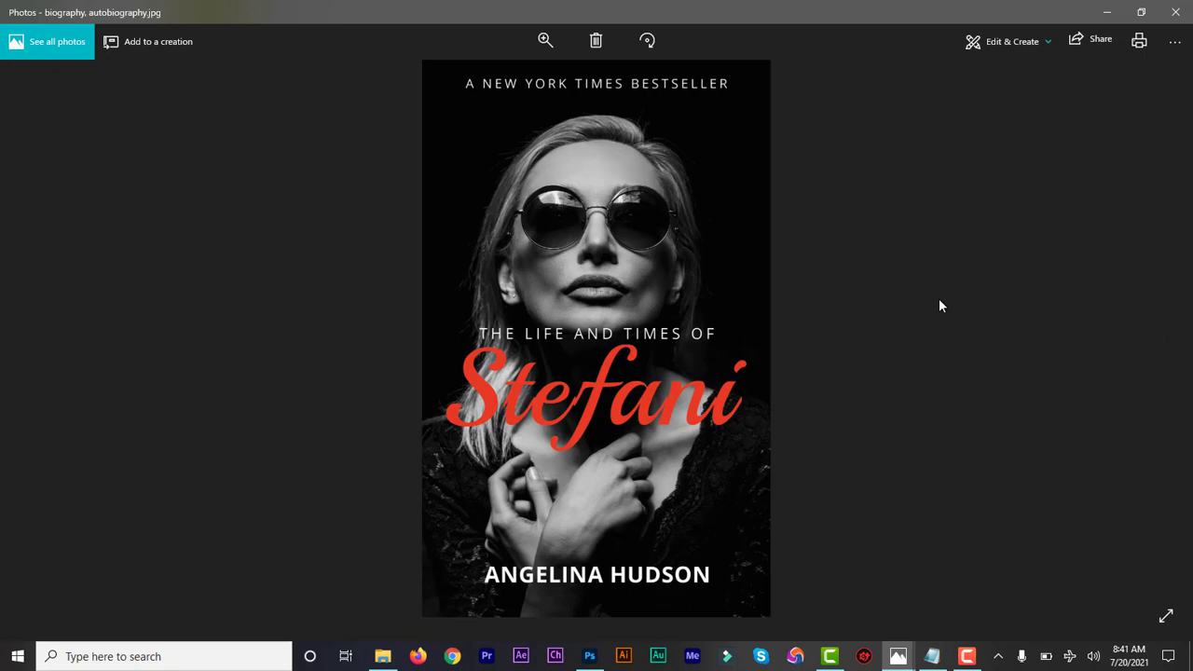
pyautogui.click(1175, 12)
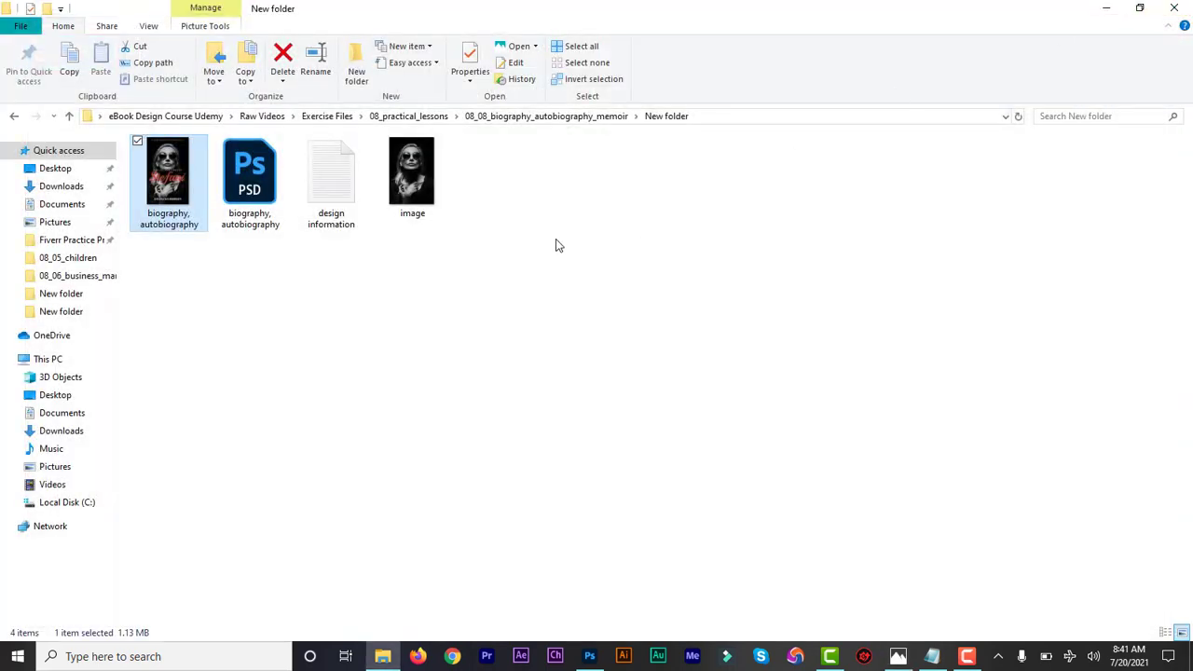